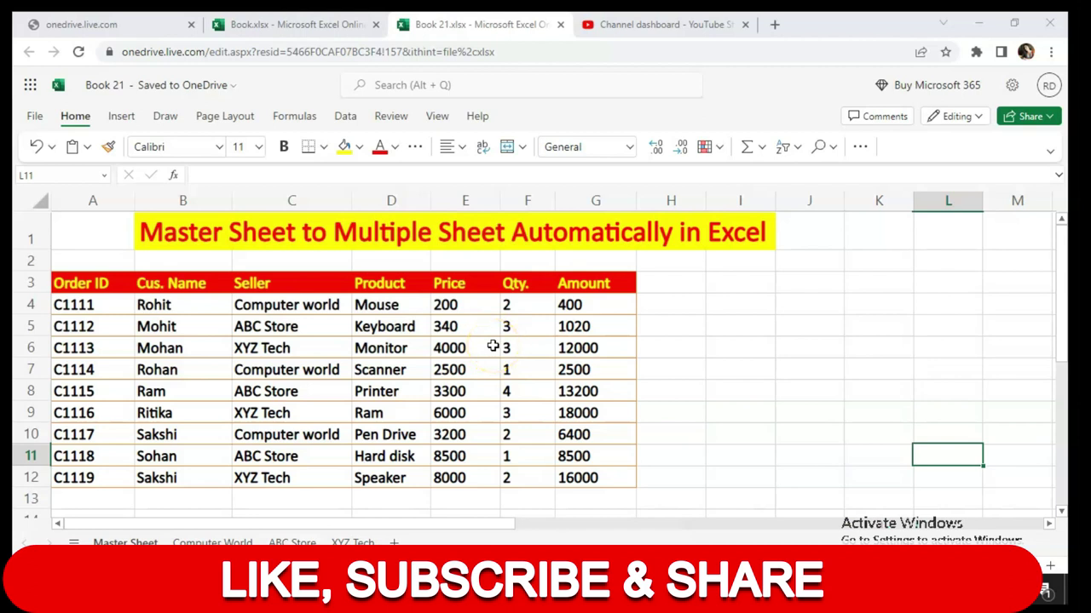
Select the nine-order master table A3:G12 on the Master Sheet
{"action": "left_click_drag", "start_coordinate": [77, 283], "coordinate": [604, 480]}
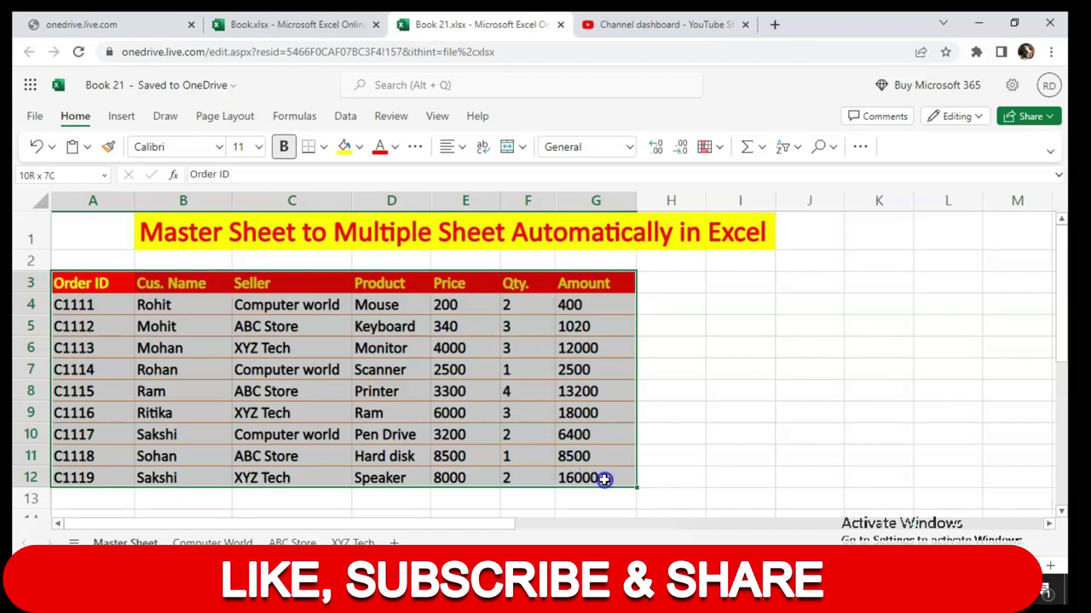
{"action": "left_click", "coordinate": [420, 435]}
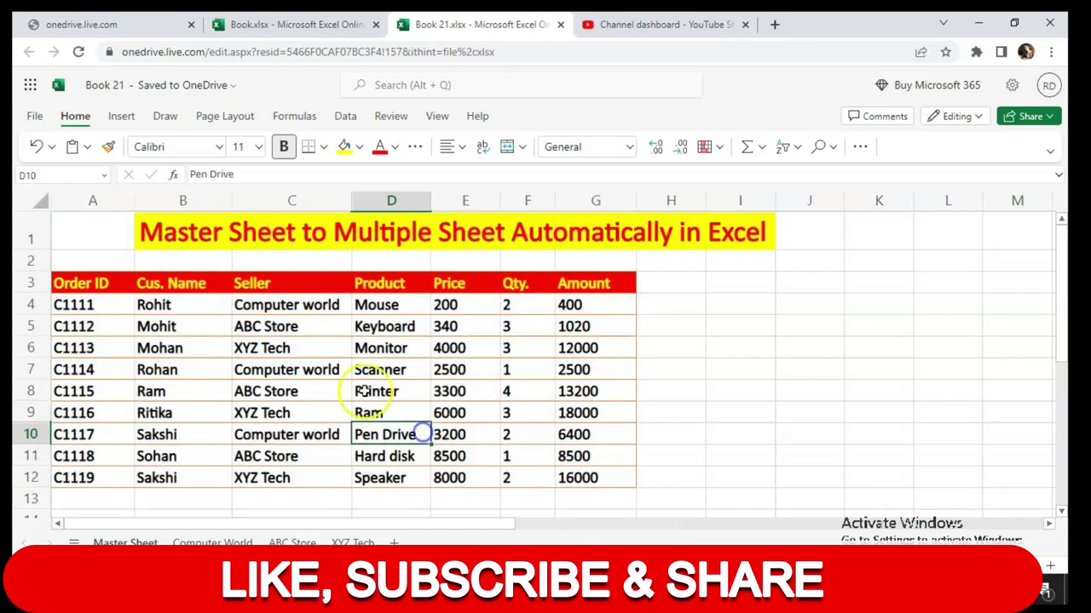
{"action": "left_click", "coordinate": [267, 303]}
{"action": "left_click_drag", "start_coordinate": [267, 304], "coordinate": [294, 351]}
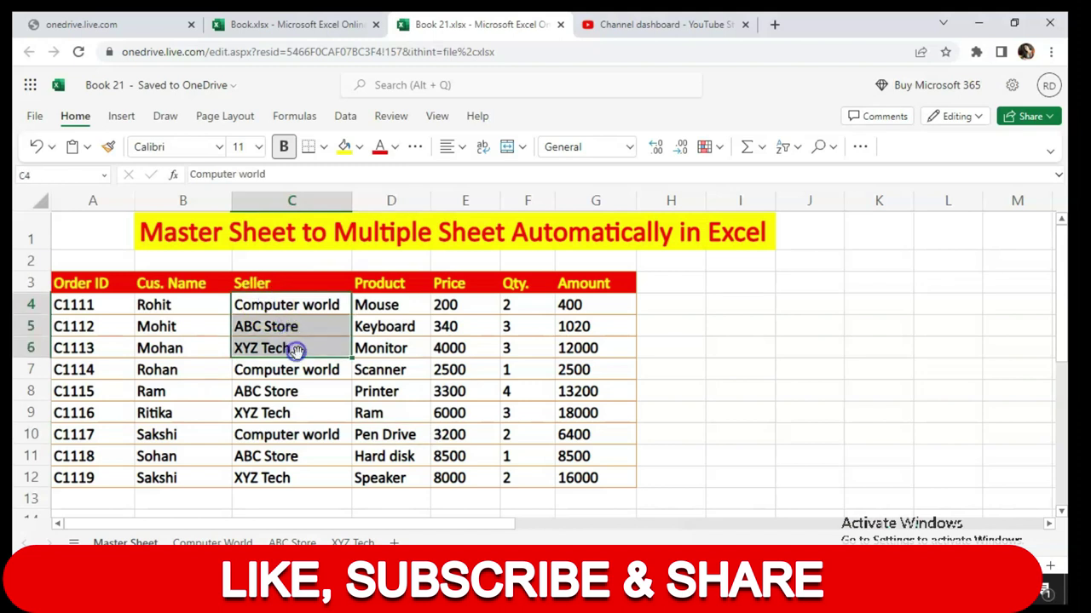
{"action": "left_click", "coordinate": [285, 413]}
{"action": "mouse_move", "coordinate": [94, 283]}
{"action": "left_mouse_down"}
{"action": "mouse_move", "coordinate": [203, 334]}
{"action": "mouse_move", "coordinate": [601, 471]}
{"action": "left_mouse_up"}
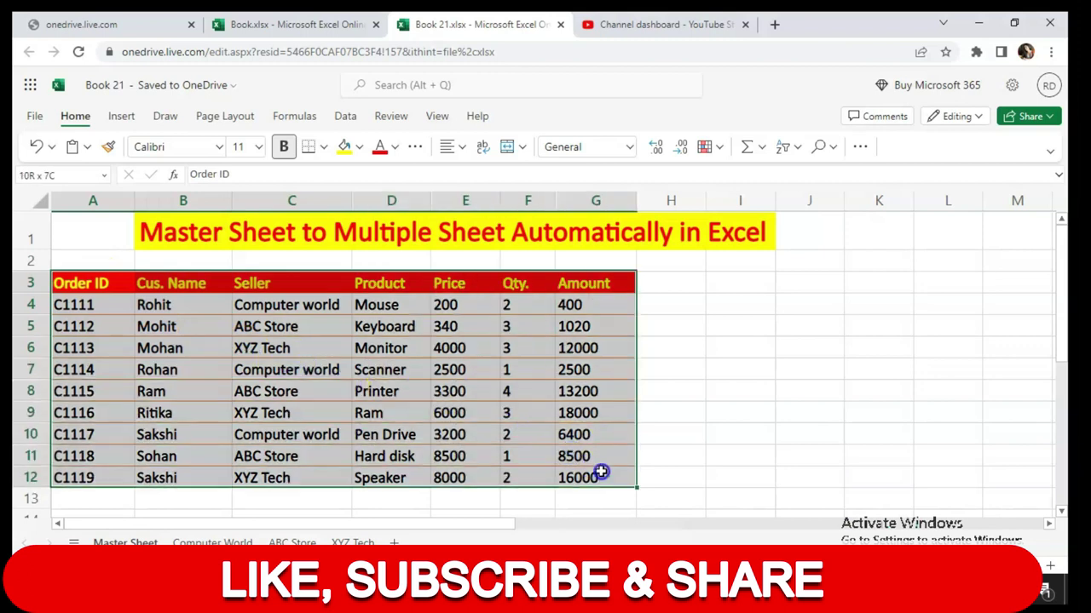
{"action": "left_click", "coordinate": [532, 414]}
{"action": "left_click_drag", "start_coordinate": [73, 283], "coordinate": [570, 475]}
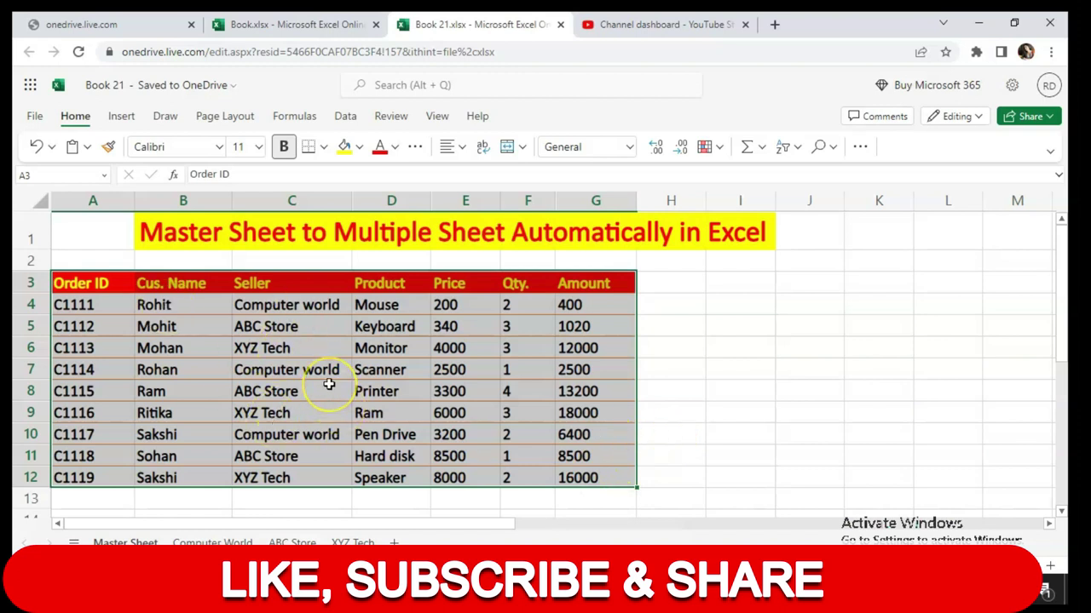
Format A3:G12 as a table with headers in the orange light style
{"action": "left_click", "coordinate": [859, 147]}
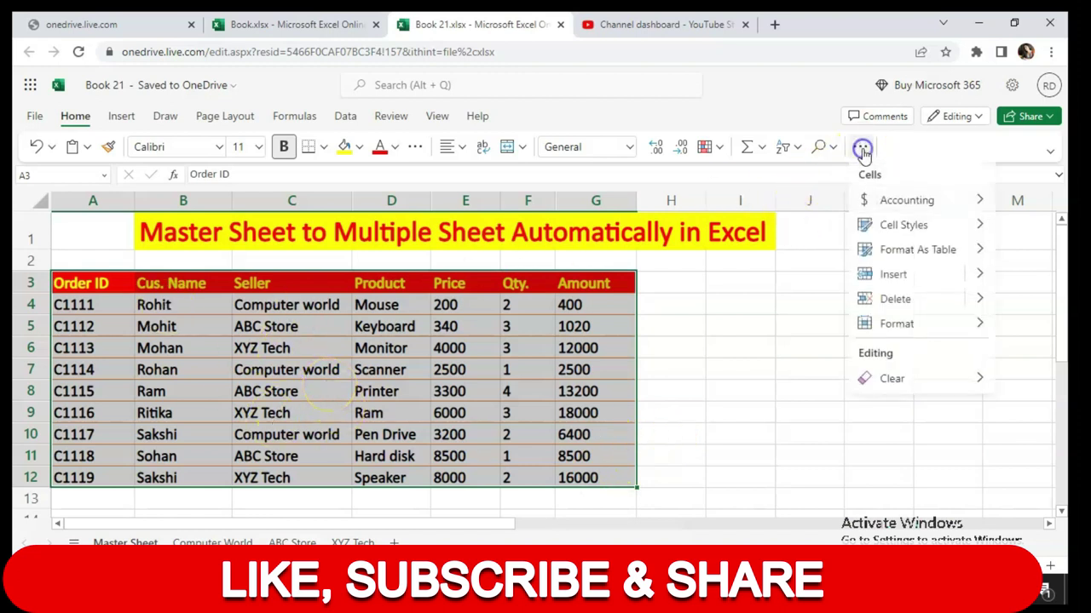
{"action": "left_click", "coordinate": [910, 256]}
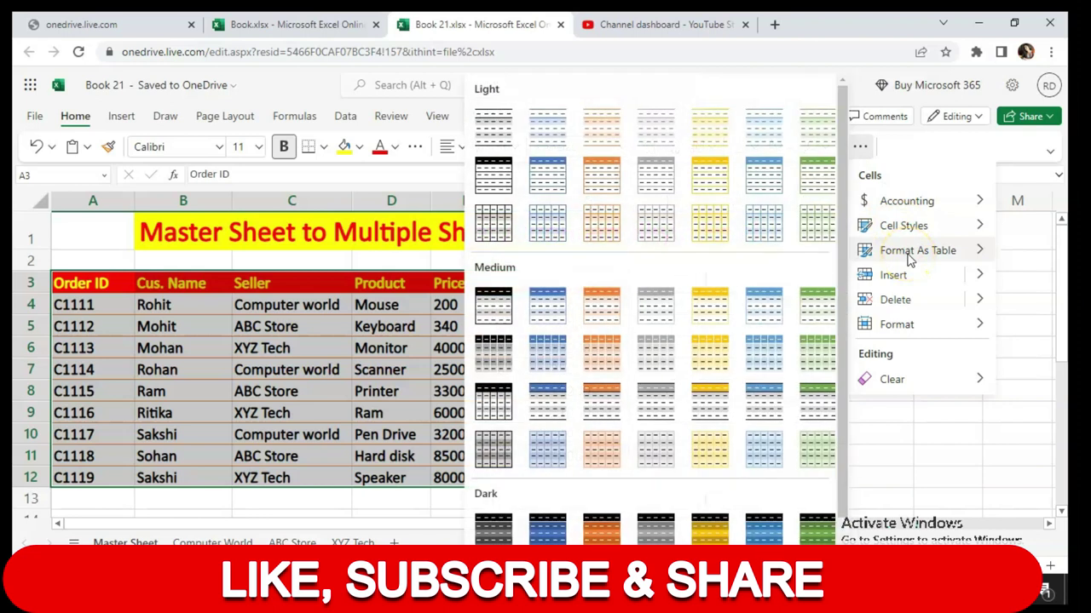
{"action": "left_click", "coordinate": [601, 181]}
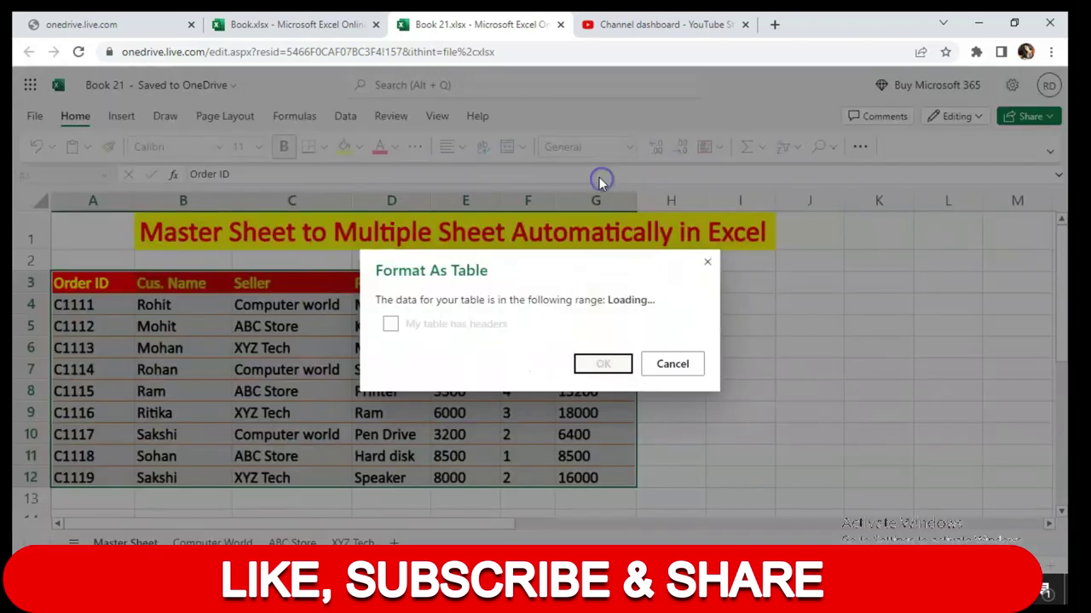
{"action": "left_click", "coordinate": [620, 369]}
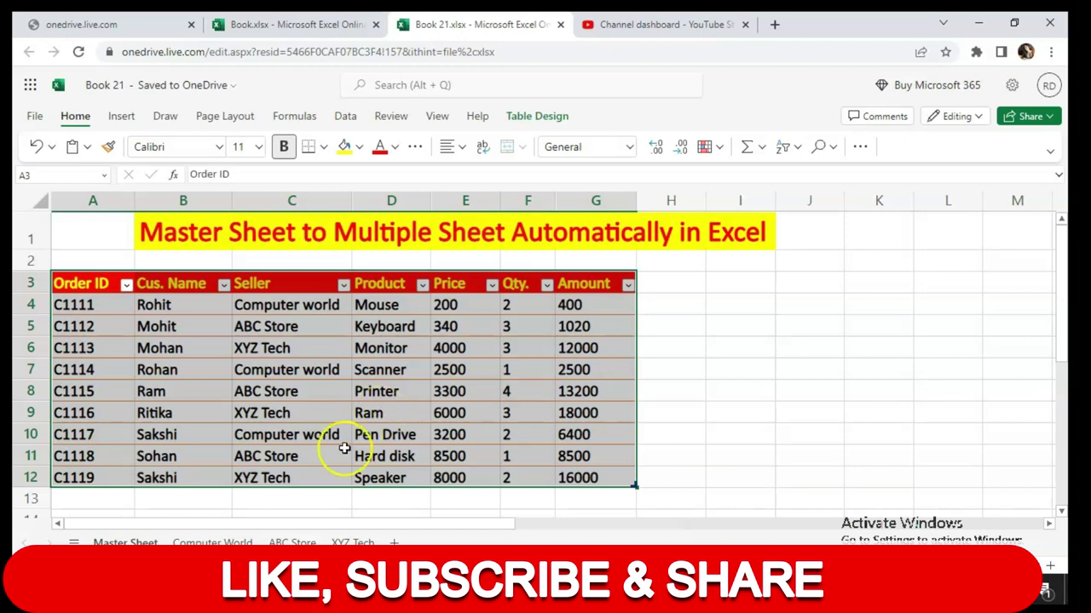
Start a =FILTER( formula in cell A4 of the Computer World sheet
{"action": "left_click", "coordinate": [226, 542]}
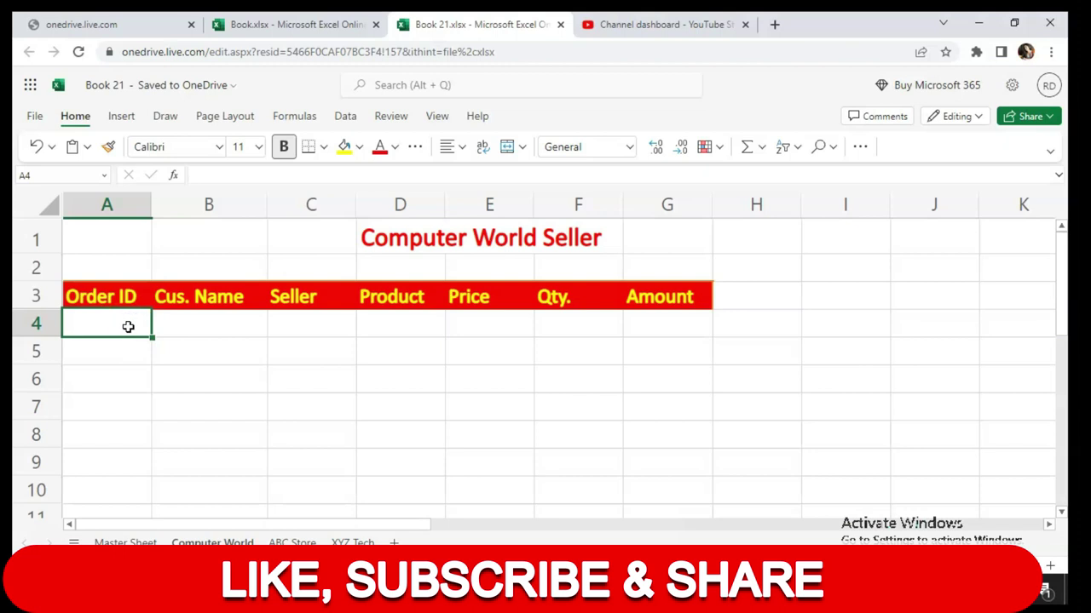
{"action": "type", "text": "=fil"}
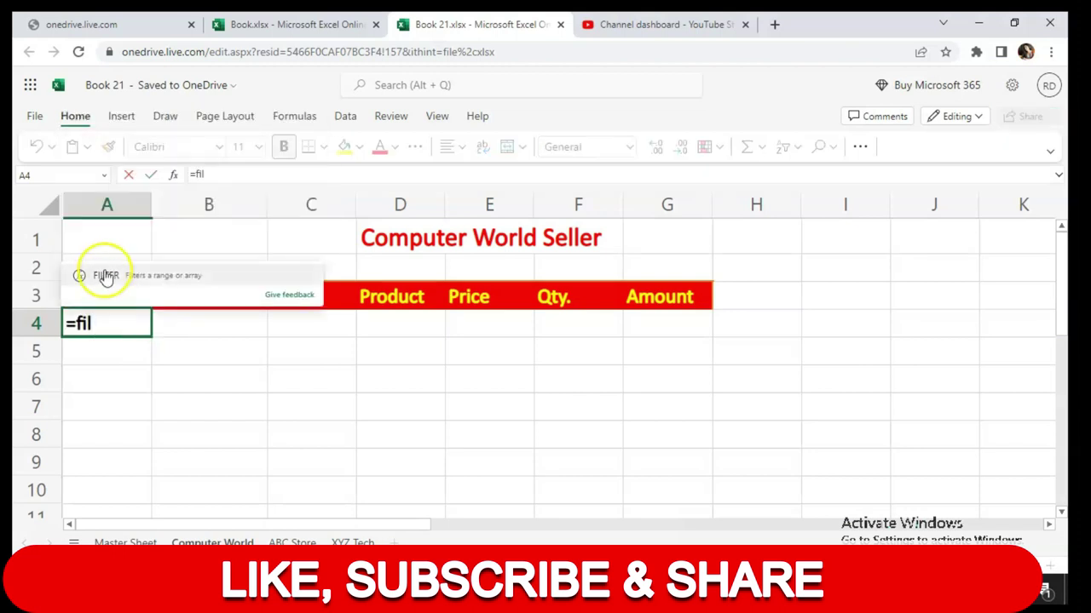
{"action": "double_click", "coordinate": [94, 275]}
{"action": "left_click", "coordinate": [136, 339]}
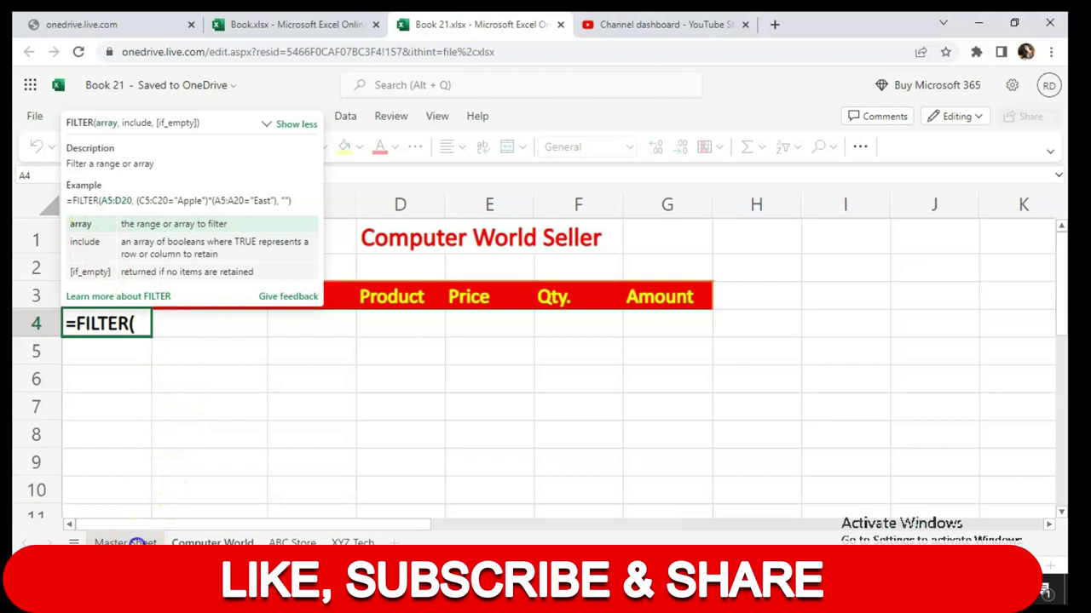
Use the whole master table, Table5[#All], as the FILTER array, followed by a comma
{"action": "left_click", "coordinate": [136, 543]}
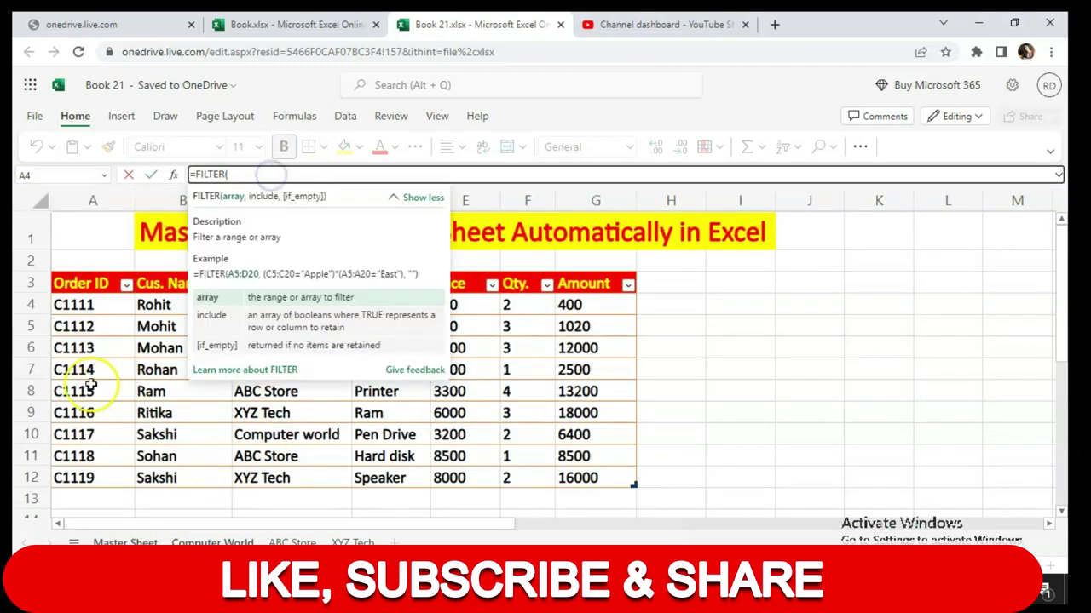
{"action": "left_click_drag", "start_coordinate": [85, 284], "coordinate": [593, 478]}
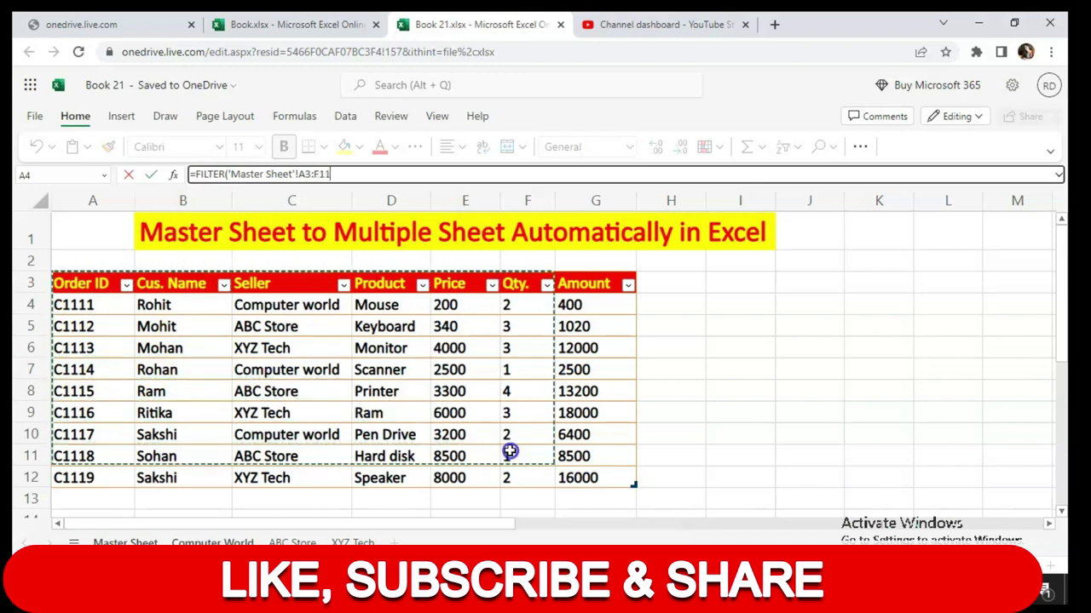
{"action": "left_click", "coordinate": [295, 175]}
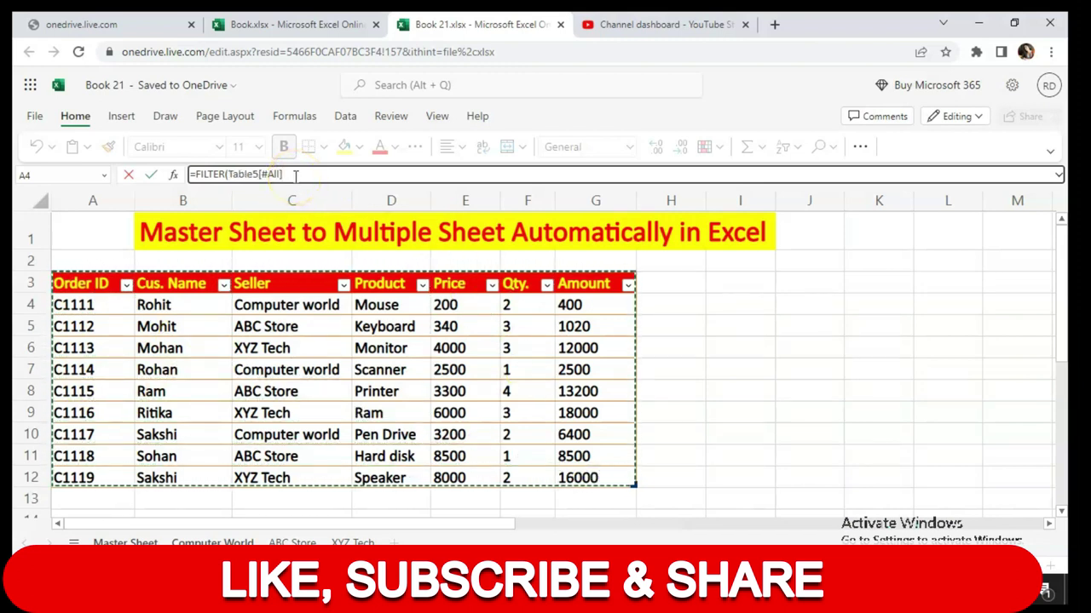
{"action": "type", "text": ","}
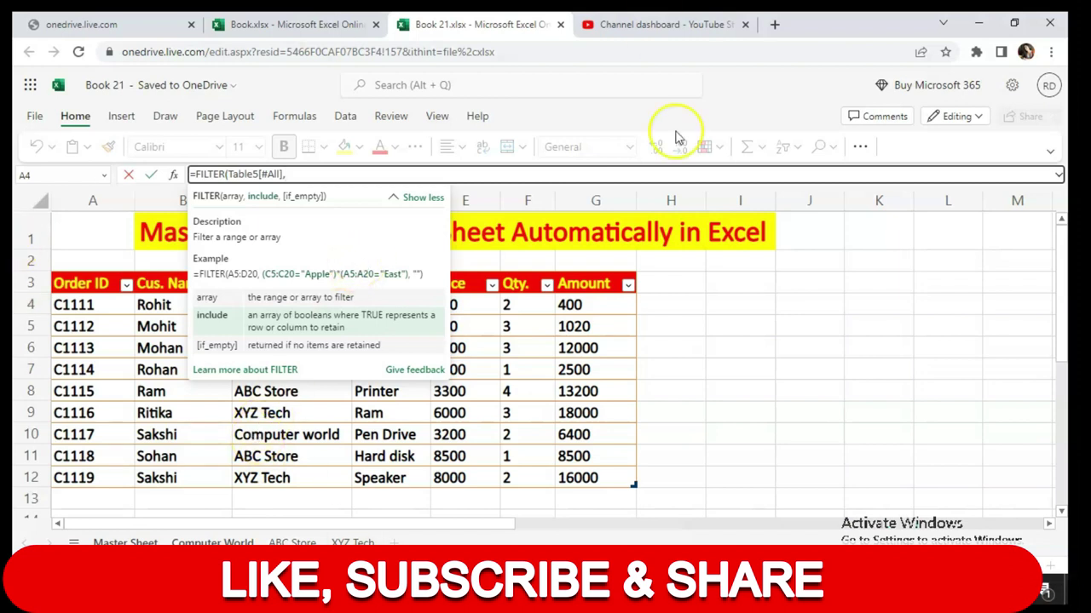
{"action": "triple_click", "coordinate": [341, 174]}
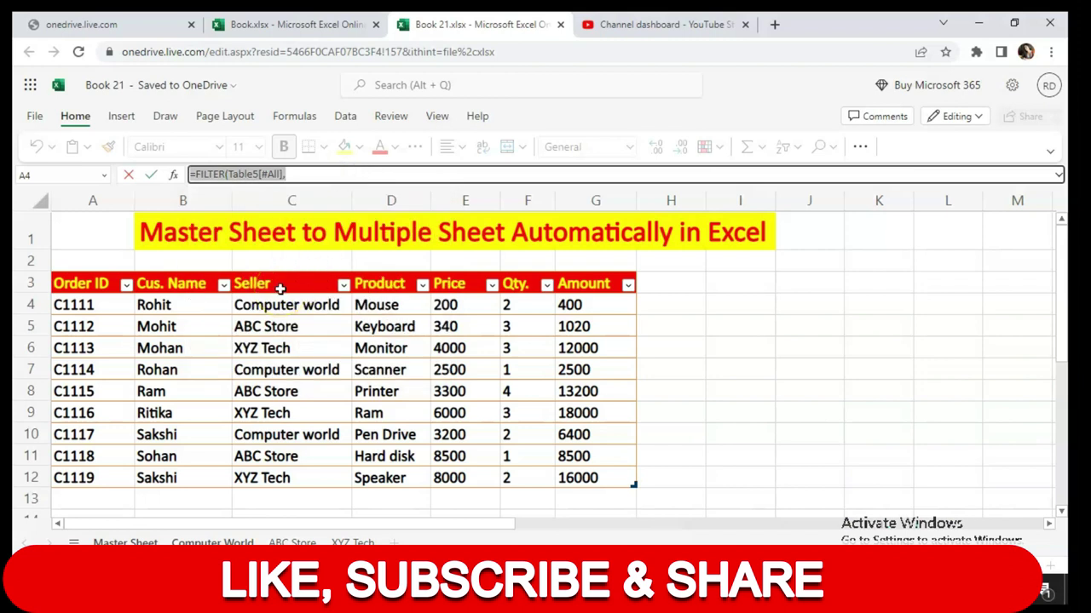
Finish the FILTER with the condition Seller="computer world" to list the three Computer world orders
{"action": "left_click", "coordinate": [315, 175]}
{"action": "left_click_drag", "start_coordinate": [282, 274], "coordinate": [323, 471]}
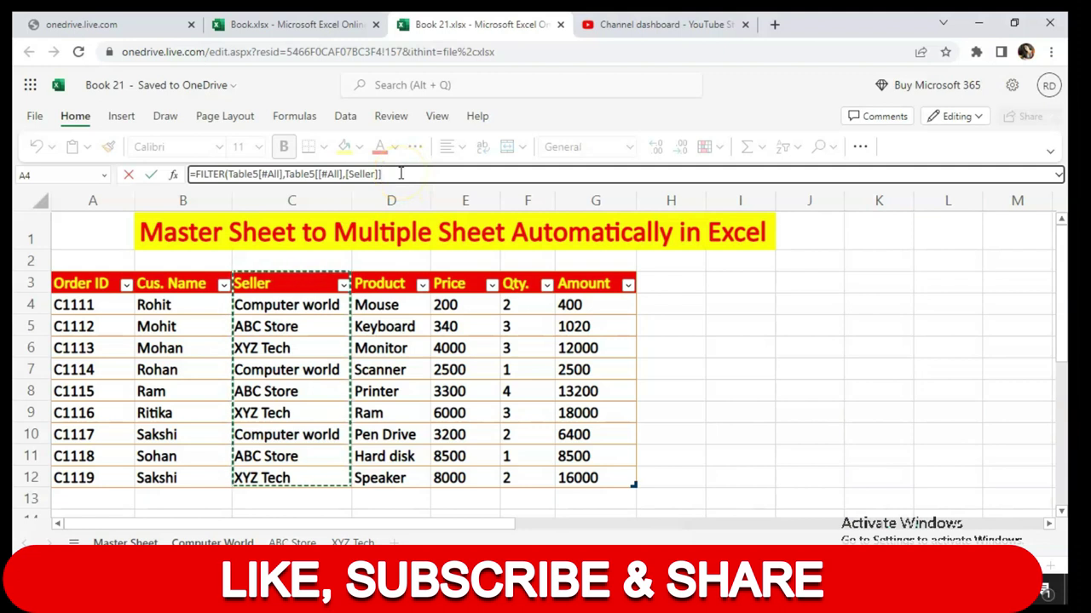
{"action": "type", "text": "=\"computer world"}
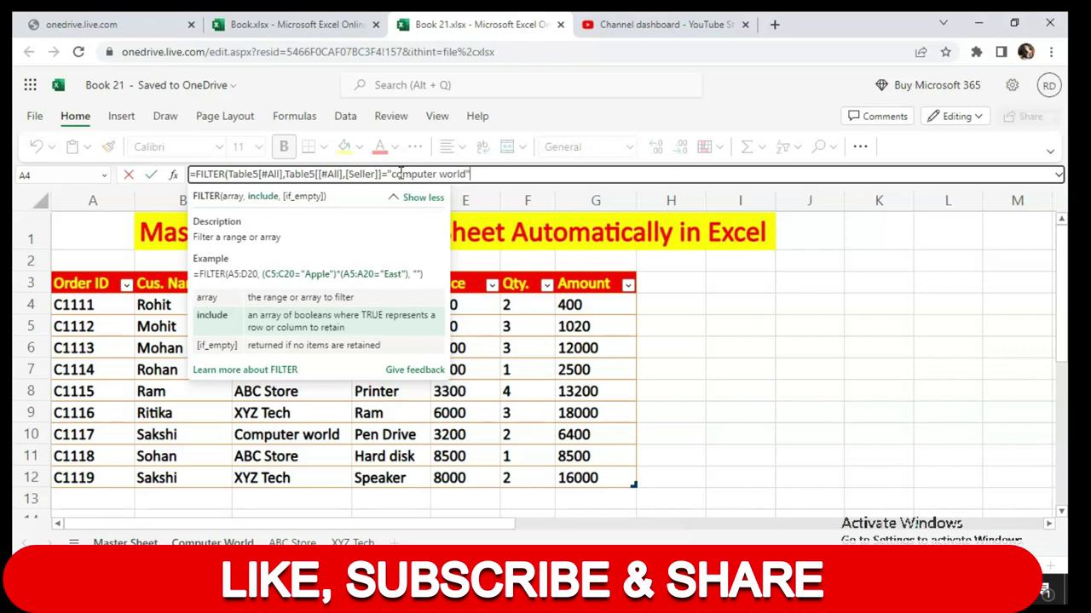
{"action": "type", "text": ")"}
{"action": "key", "text": "Return"}
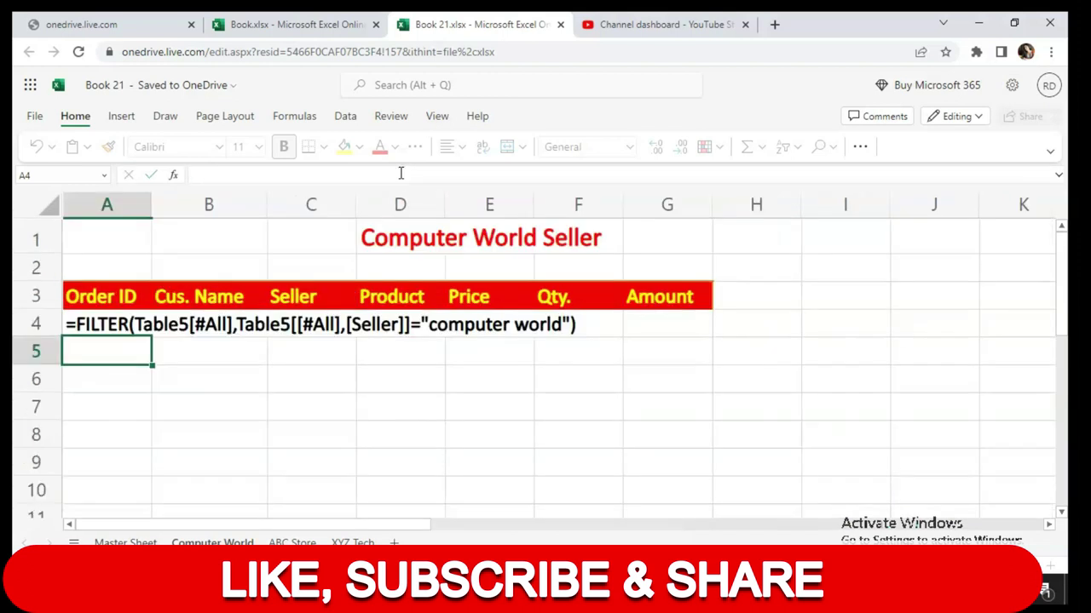
Widen column C on the Computer World sheet so the seller names show in full
{"action": "left_click", "coordinate": [317, 456]}
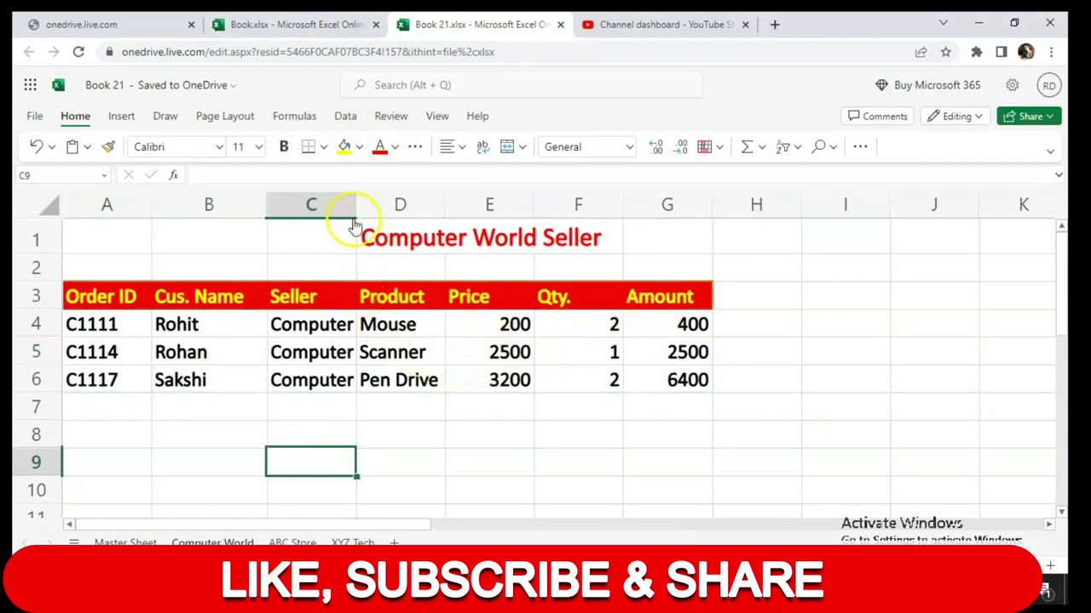
{"action": "left_click_drag", "start_coordinate": [357, 205], "coordinate": [463, 240]}
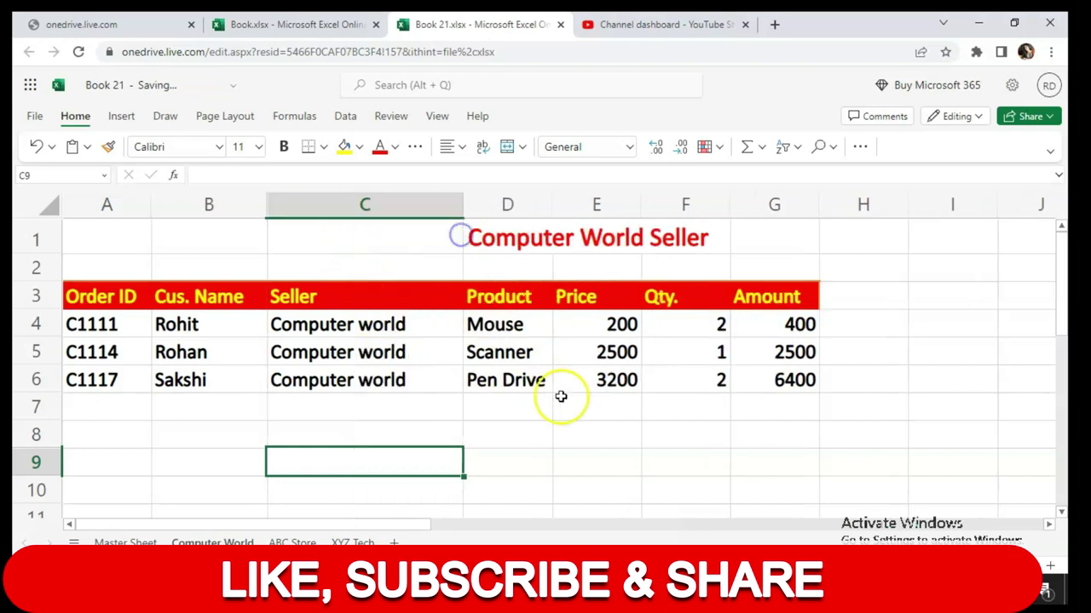
{"action": "left_click", "coordinate": [125, 543]}
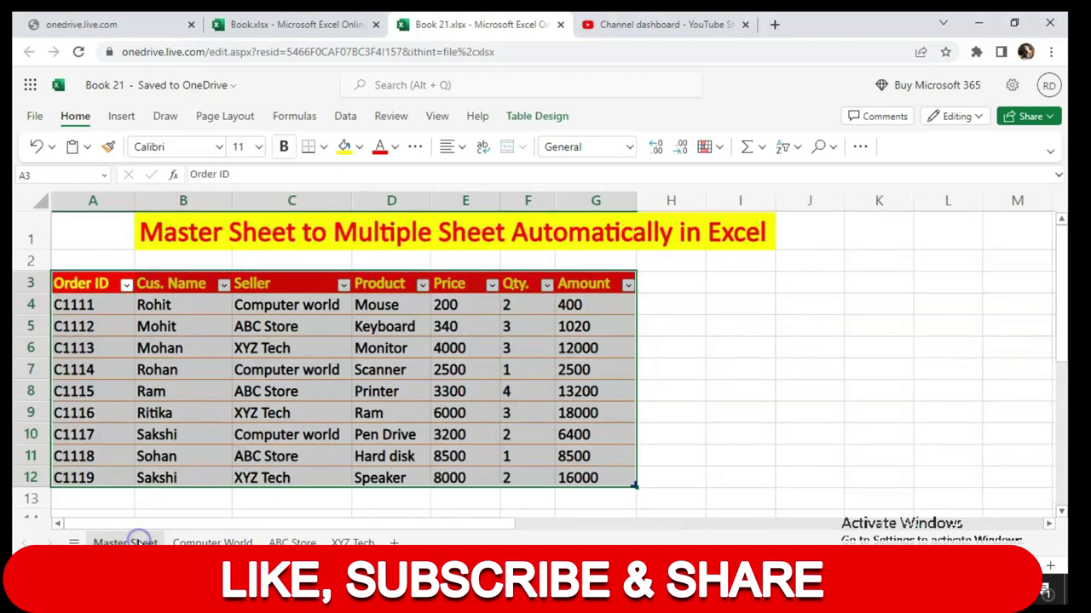
{"action": "left_click", "coordinate": [597, 391]}
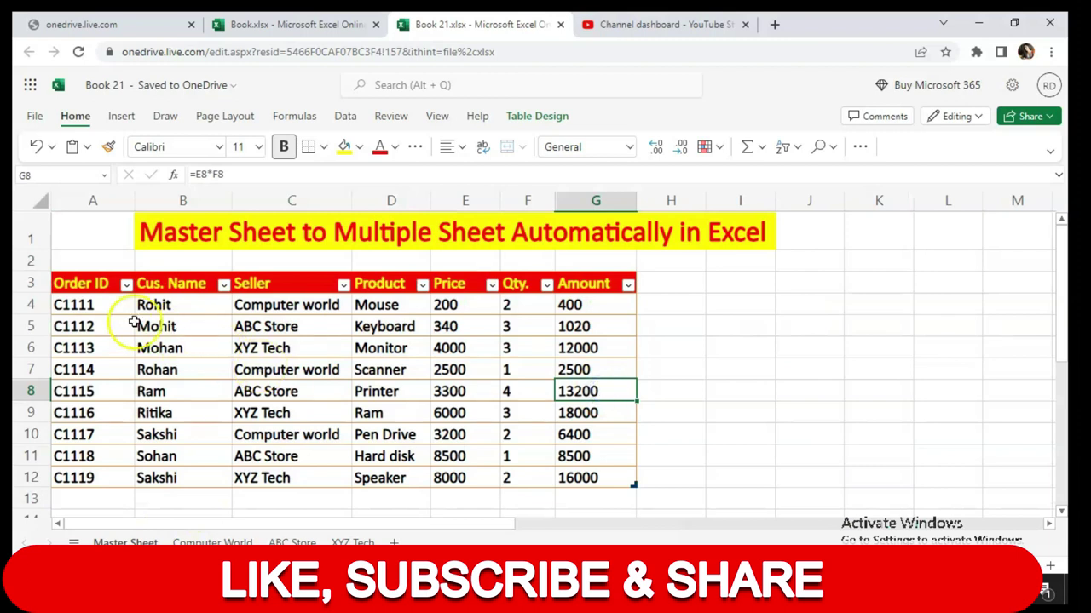
Check the Master Sheet's Computer world orders in rows 4, 7 and 10 against the Computer World results
{"action": "left_click", "coordinate": [99, 307]}
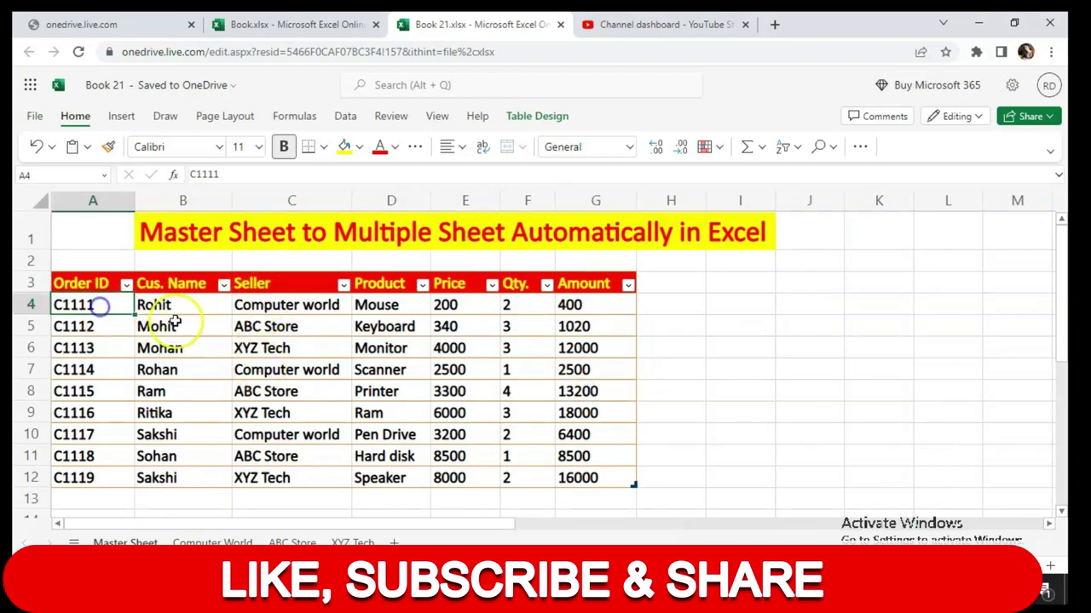
{"action": "left_click", "coordinate": [265, 307]}
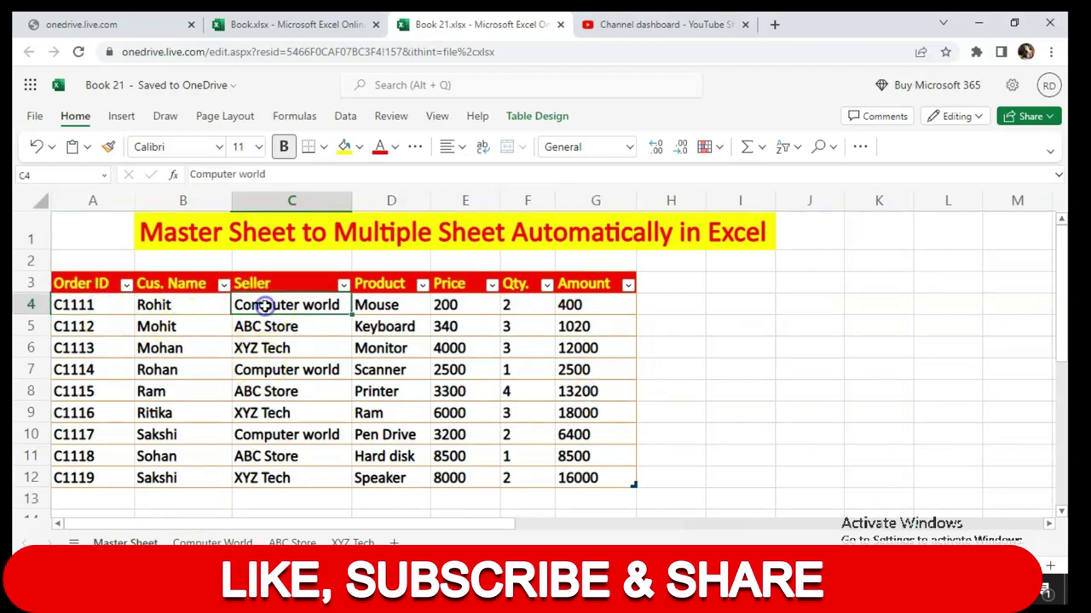
{"action": "left_click", "coordinate": [260, 370]}
{"action": "left_click", "coordinate": [273, 436]}
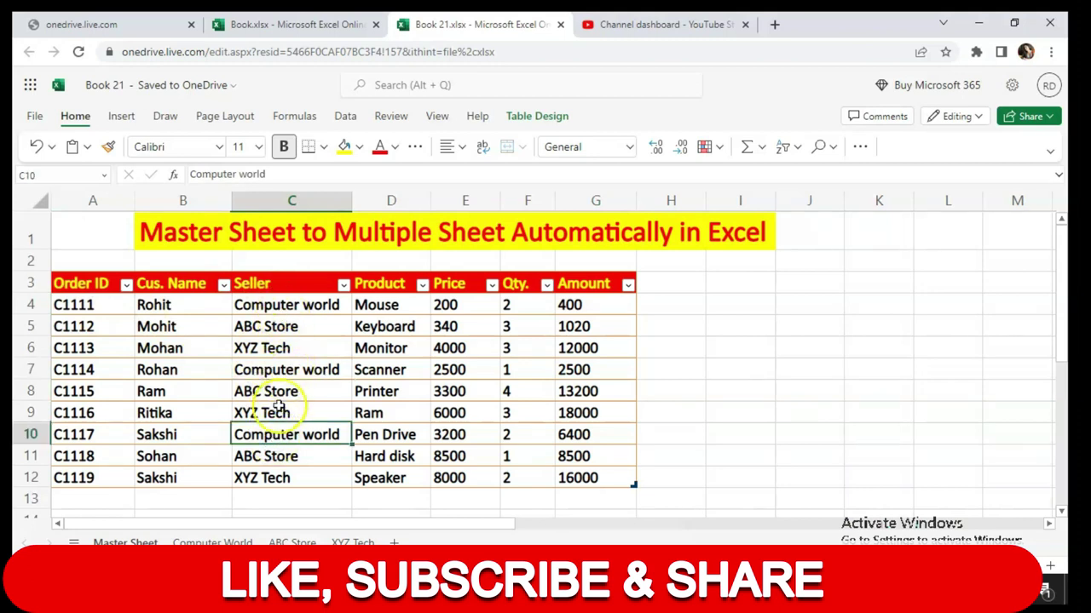
{"action": "left_click", "coordinate": [213, 542]}
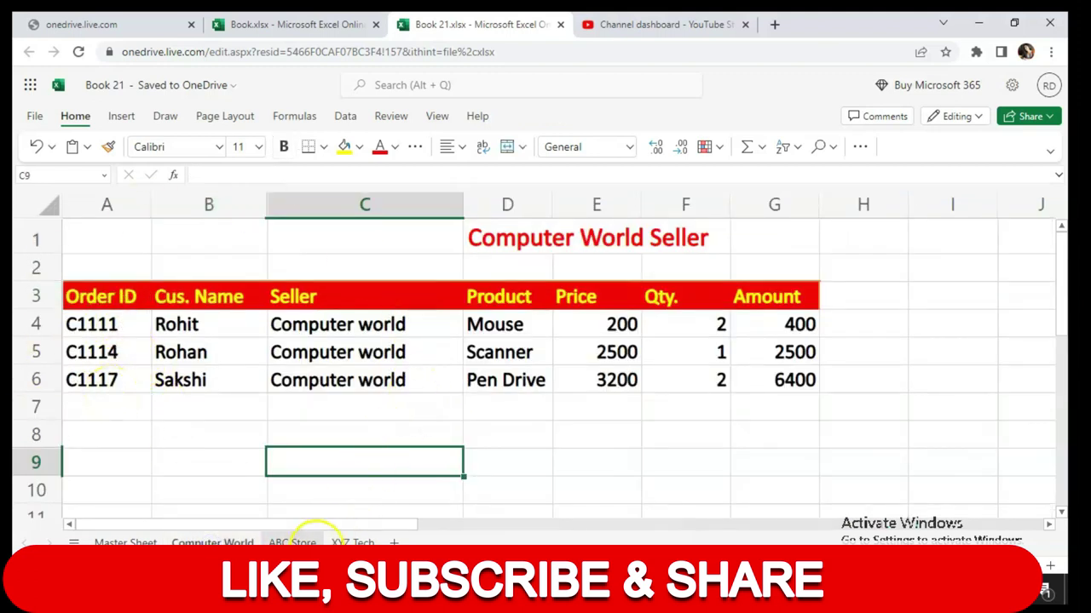
Copy the FILTER formula text from cell A4 of the Computer World sheet
{"action": "left_click", "coordinate": [294, 543]}
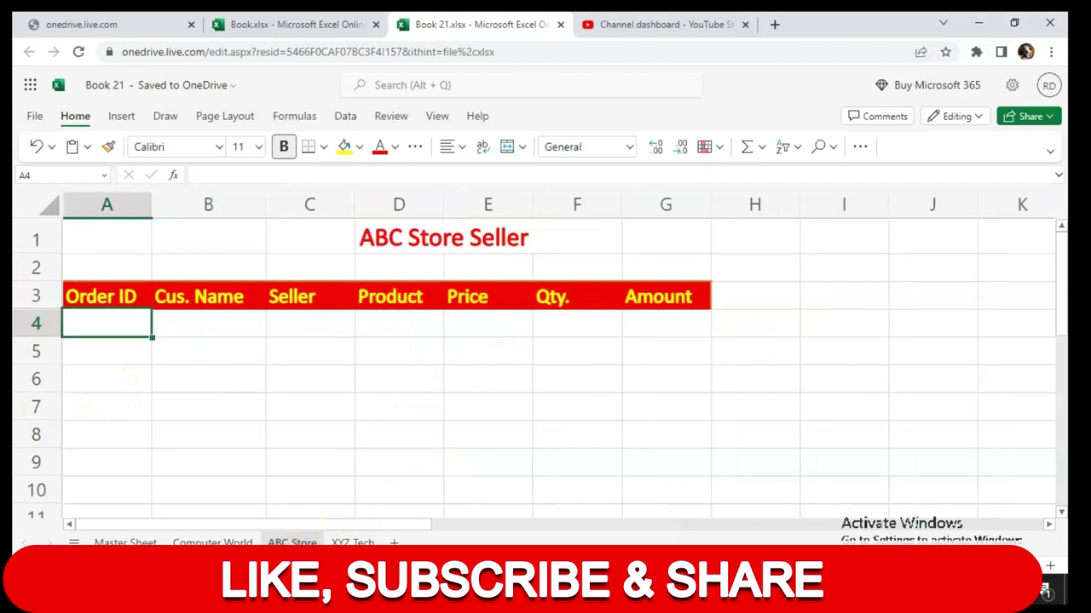
{"action": "left_click", "coordinate": [213, 543]}
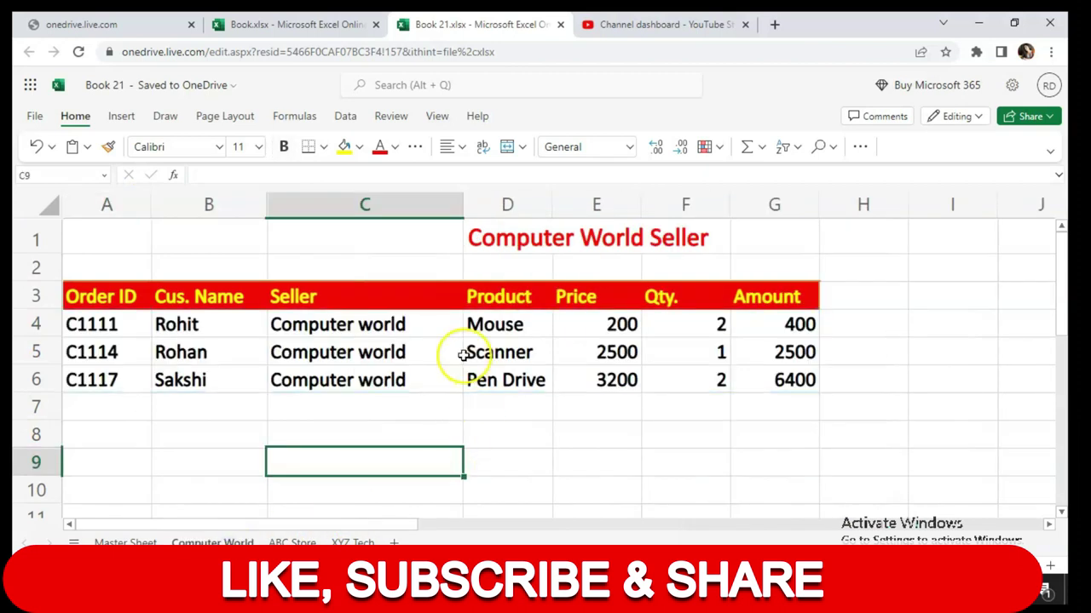
{"action": "left_click", "coordinate": [123, 327]}
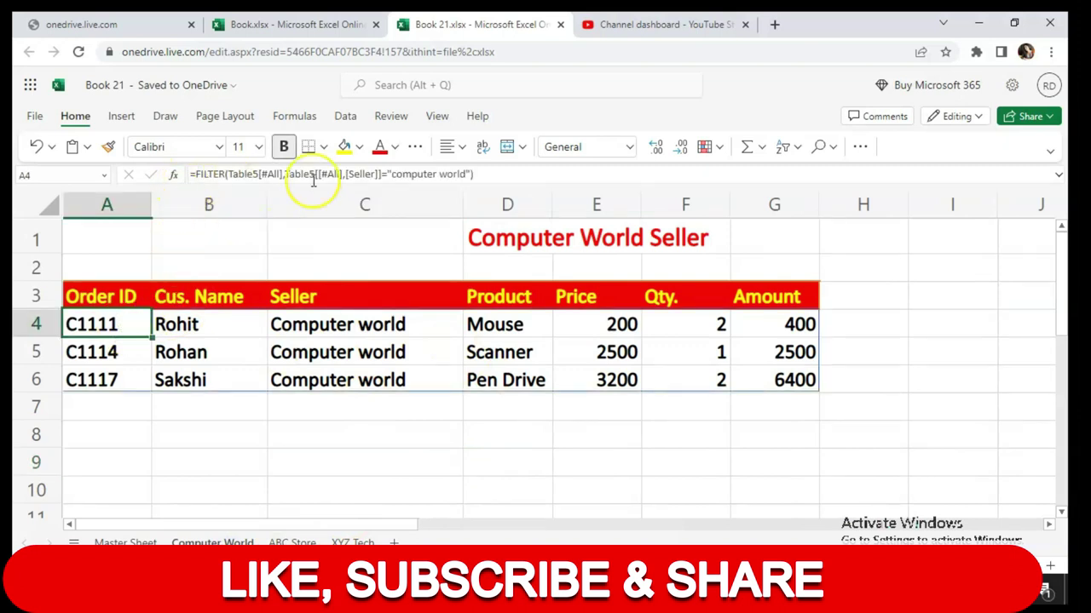
{"action": "left_click_drag", "start_coordinate": [498, 174], "coordinate": [185, 174]}
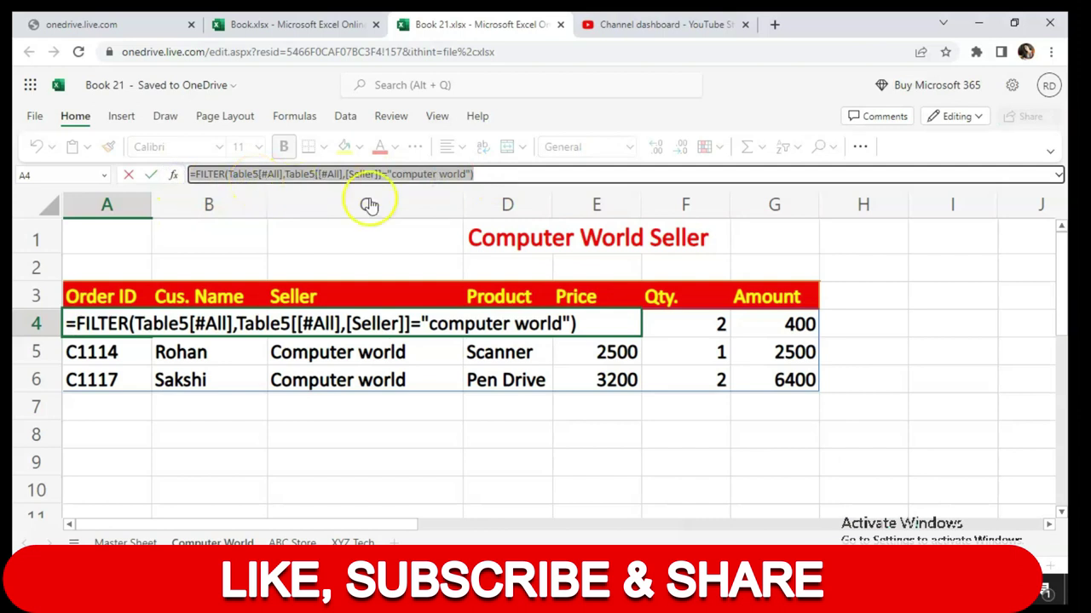
Enter the FILTER formula in ABC Store A4 with its criterion changed to abc store
{"action": "left_click", "coordinate": [292, 543]}
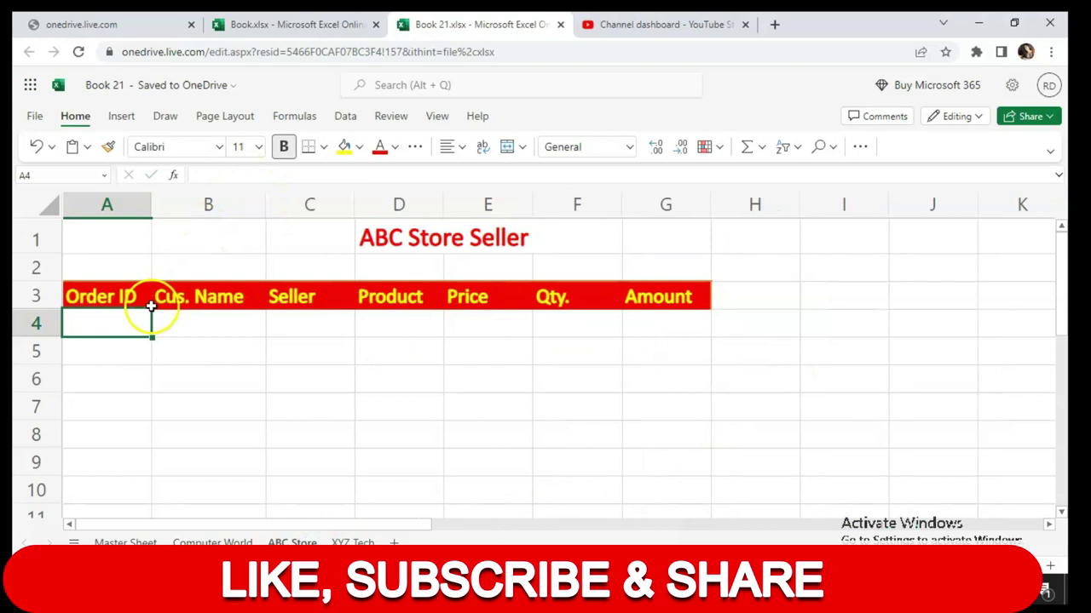
{"action": "left_click", "coordinate": [215, 172]}
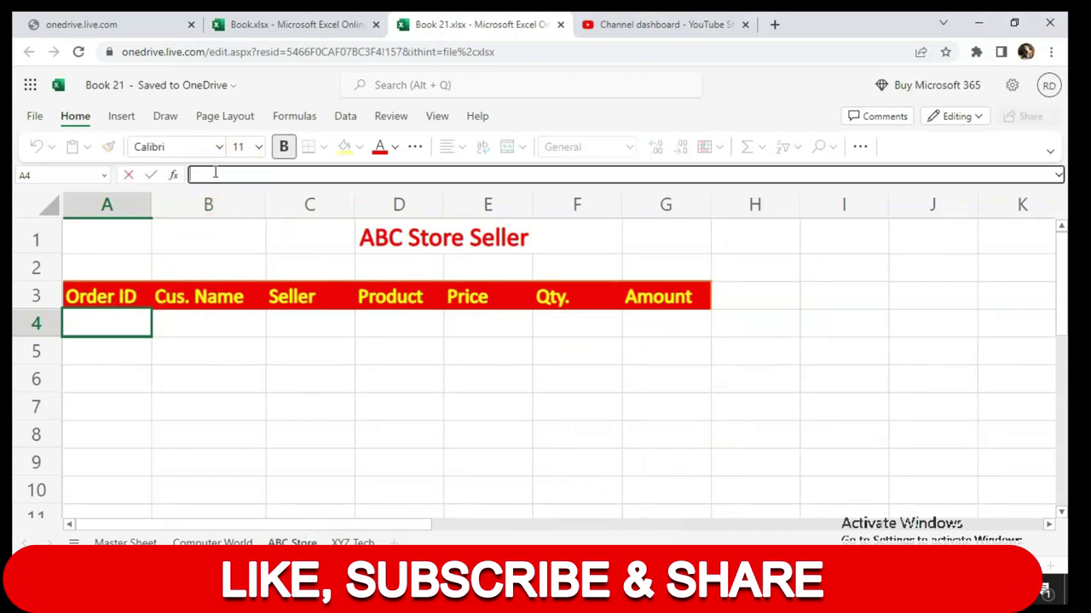
{"action": "type", "text": "=FILTER(Table5[#All],Table5[[#All],[Seller]]=\"computer world\")"}
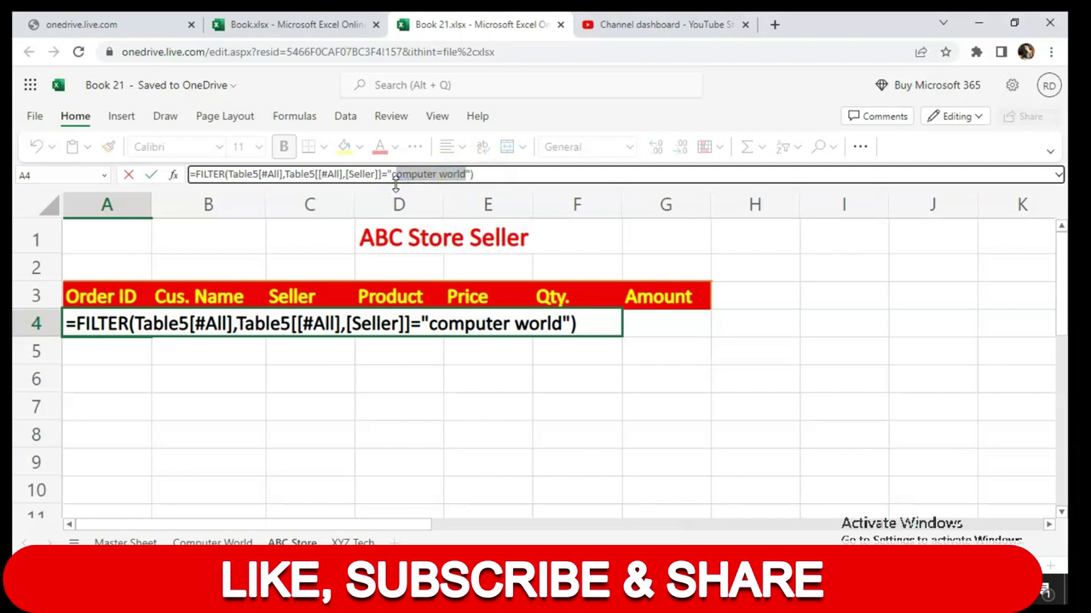
{"action": "type", "text": "c s"}
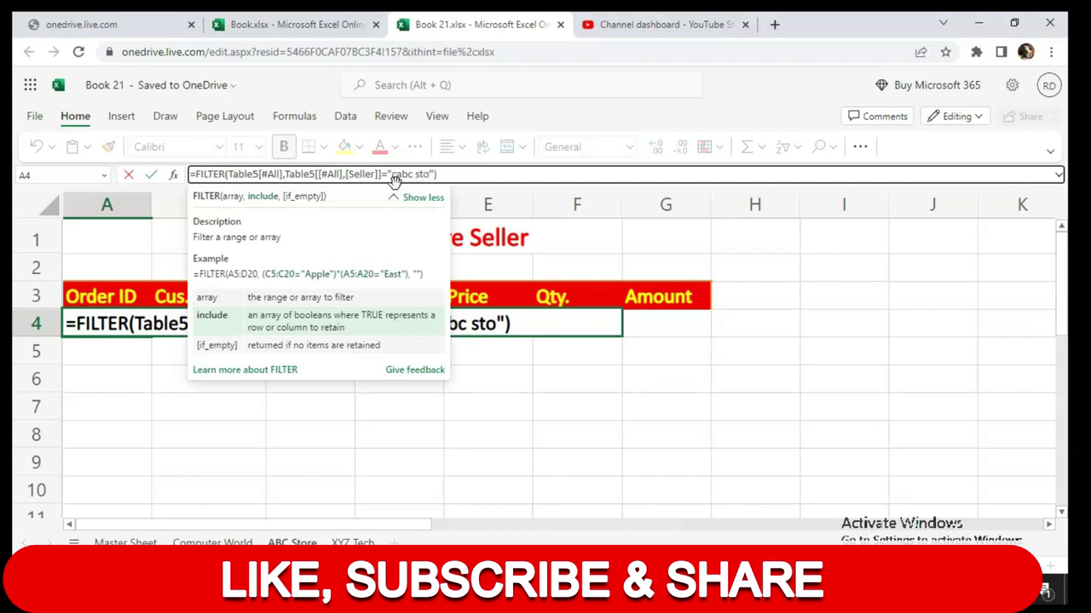
{"action": "key", "text": "Return"}
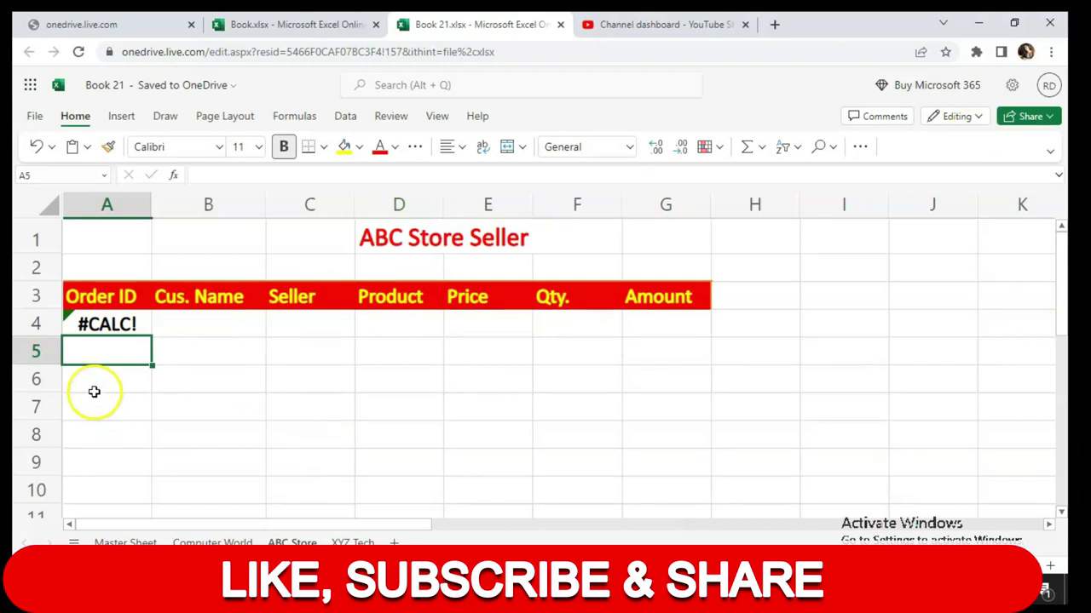
Delete the stray 'c' in the criterion to fix the #CALC! error in A4
{"action": "left_click", "coordinate": [100, 325]}
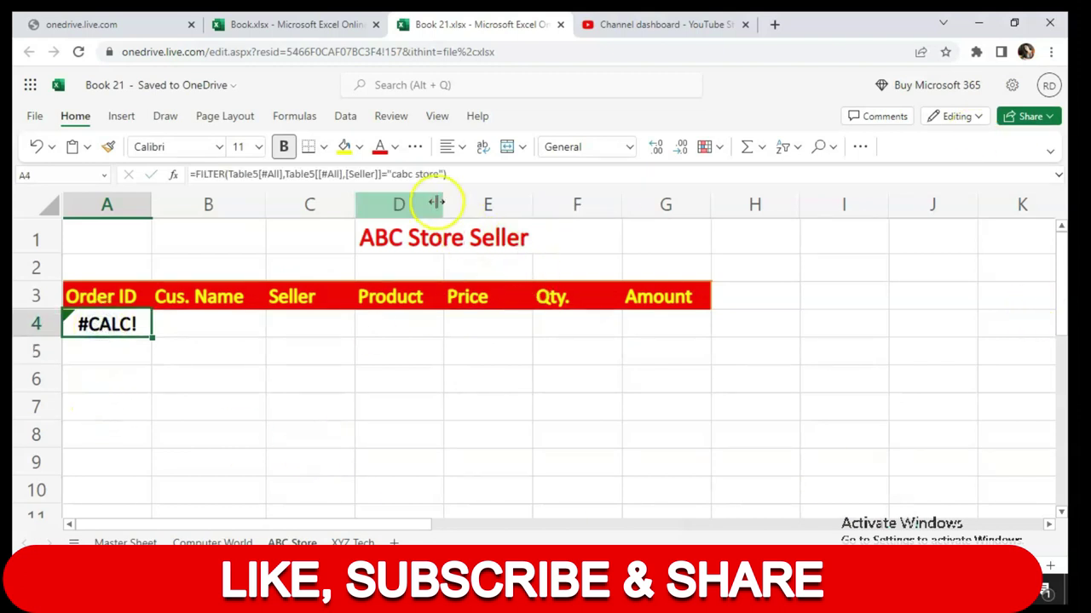
{"action": "left_click", "coordinate": [398, 175]}
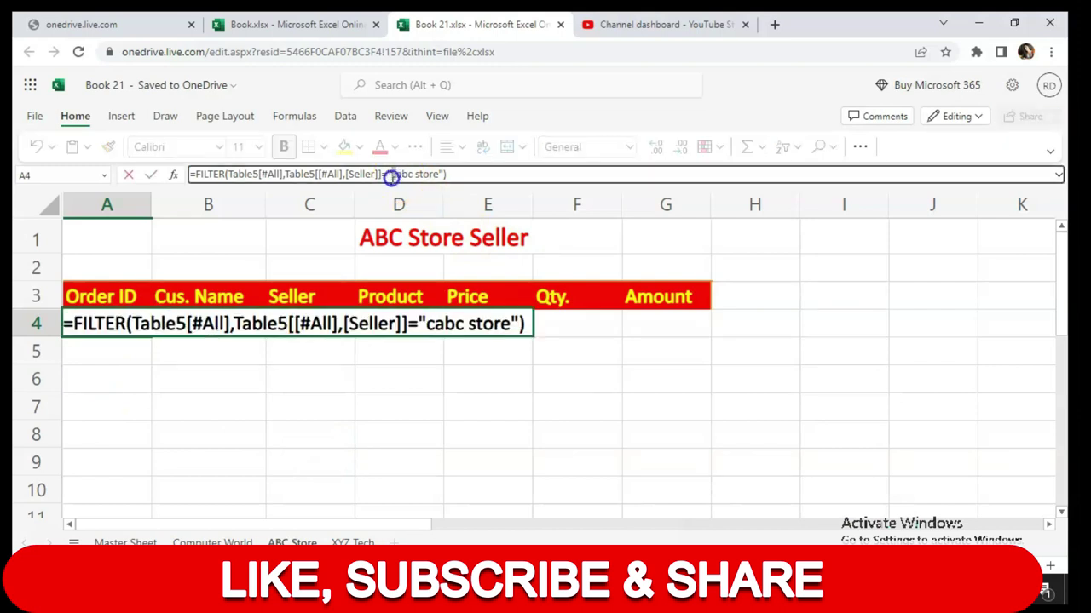
{"action": "left_click", "coordinate": [391, 176]}
{"action": "key", "text": "BackSpace"}
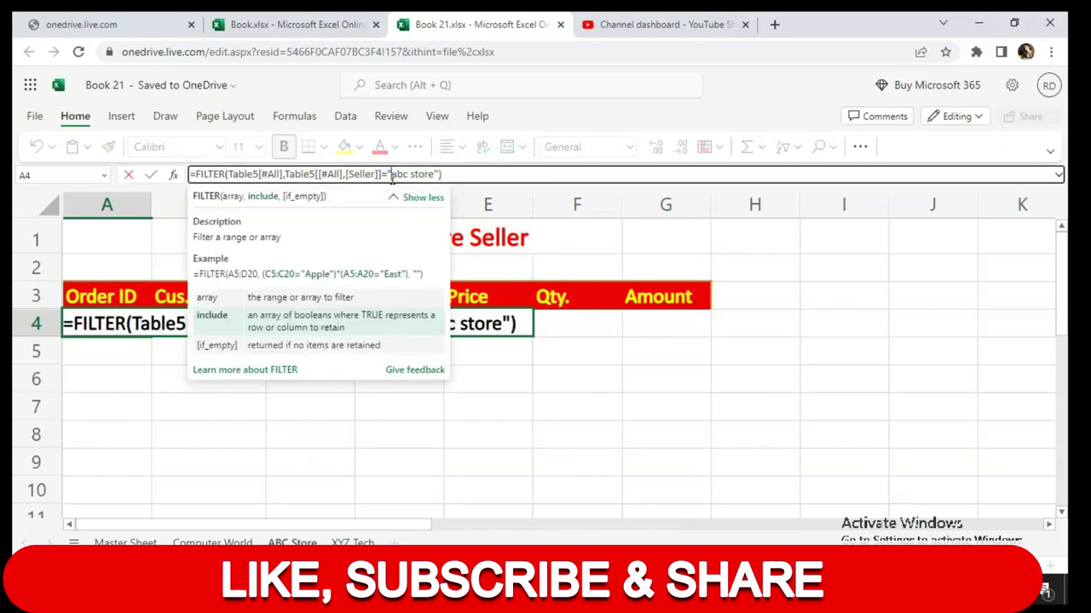
{"action": "key", "text": "Return"}
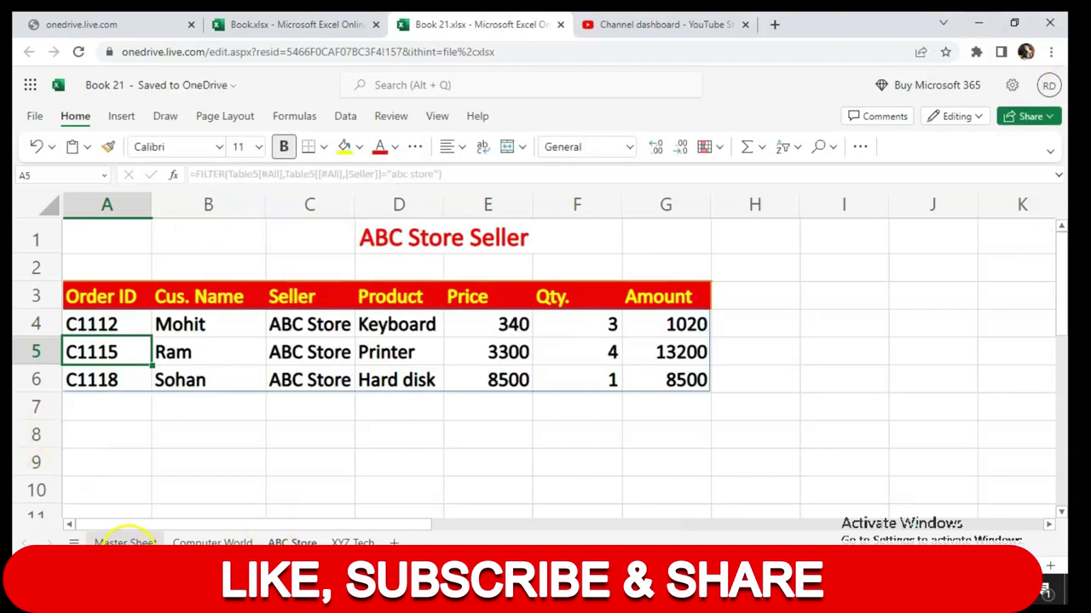
Compare the Master Sheet's ABC Store orders in rows 5, 8 and 11 with the ABC Store results
{"action": "left_click", "coordinate": [124, 542]}
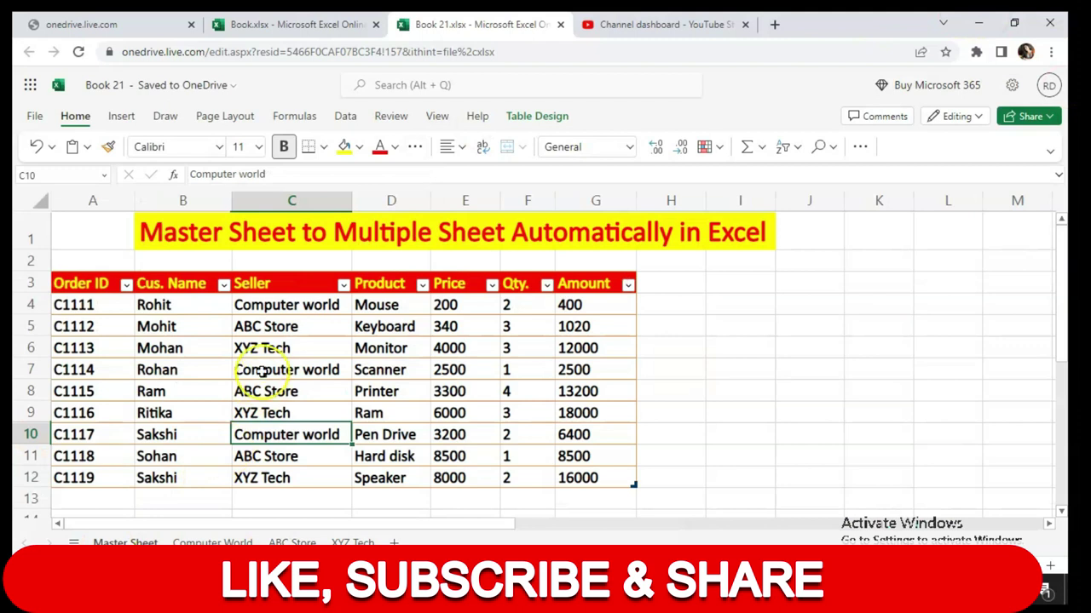
{"action": "left_click", "coordinate": [265, 330]}
{"action": "left_click", "coordinate": [109, 328]}
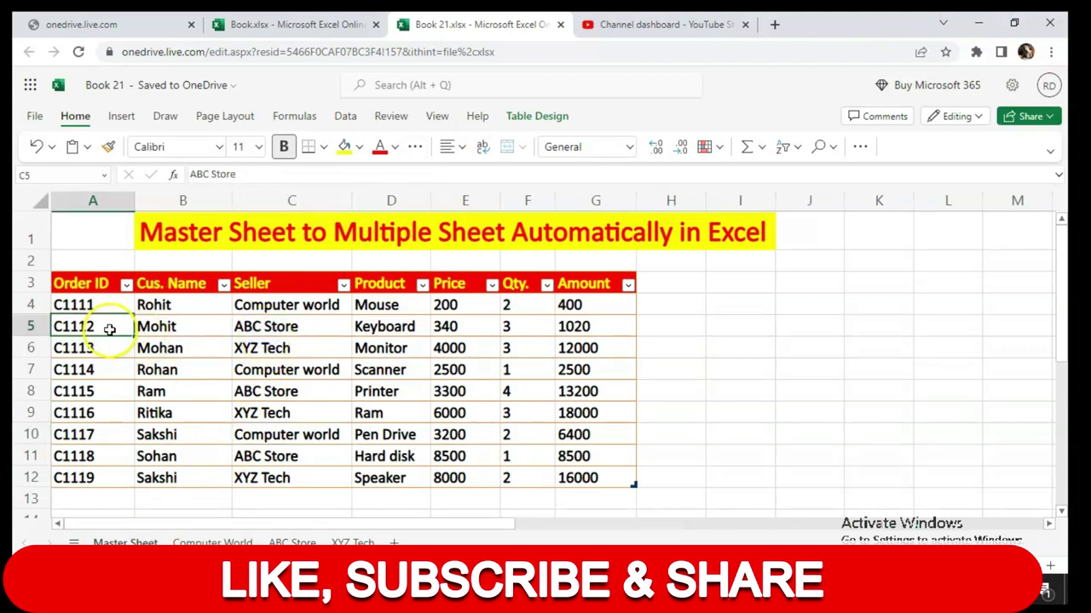
{"action": "left_click", "coordinate": [245, 391]}
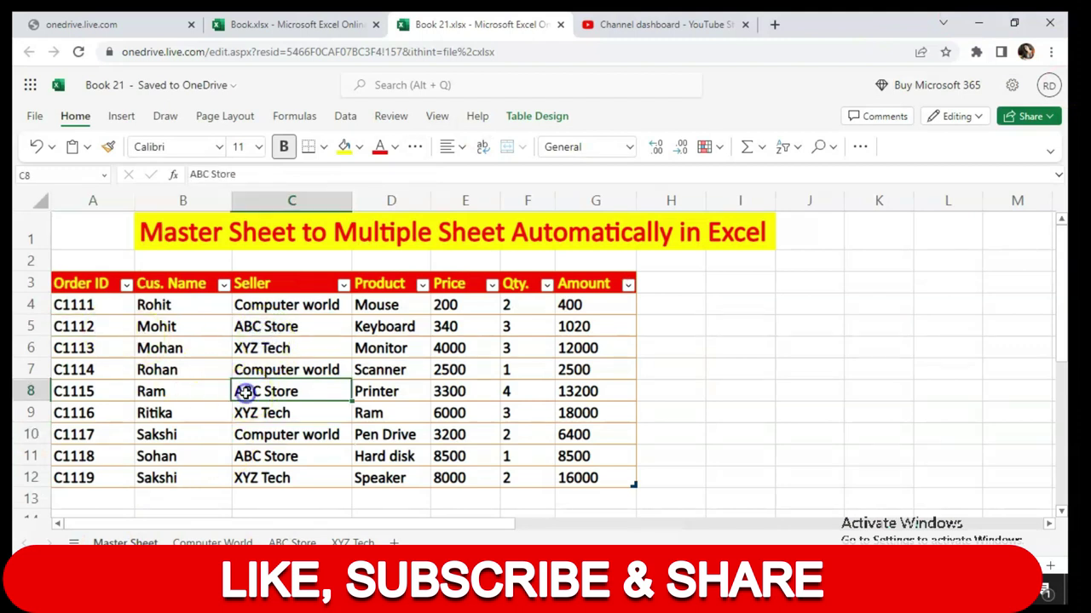
{"action": "left_click", "coordinate": [260, 457]}
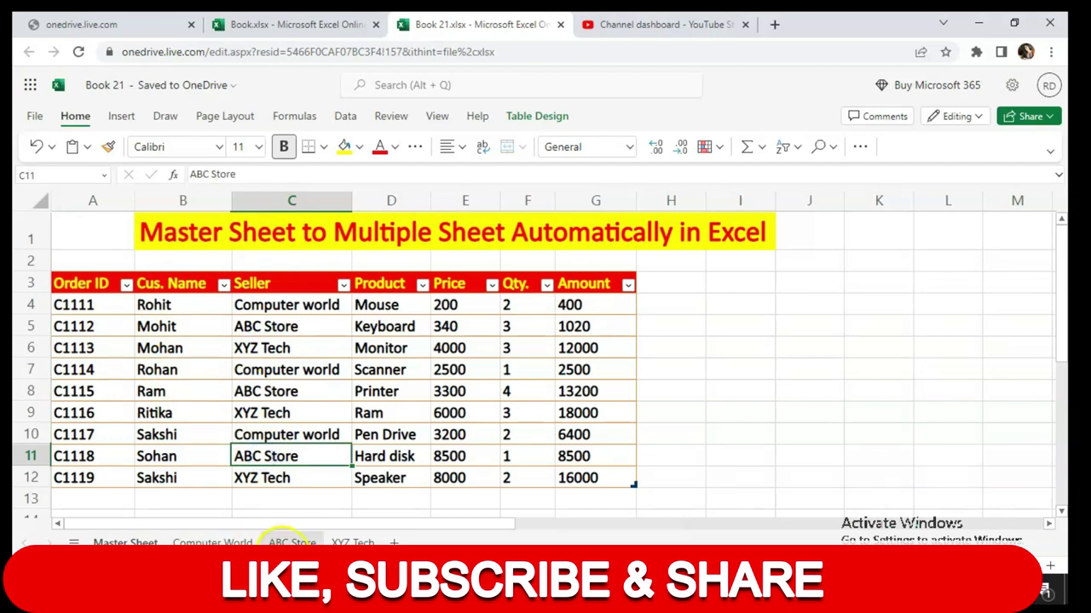
{"action": "left_click", "coordinate": [289, 539]}
{"action": "left_click", "coordinate": [95, 324]}
{"action": "left_click", "coordinate": [101, 352]}
{"action": "left_click", "coordinate": [111, 383]}
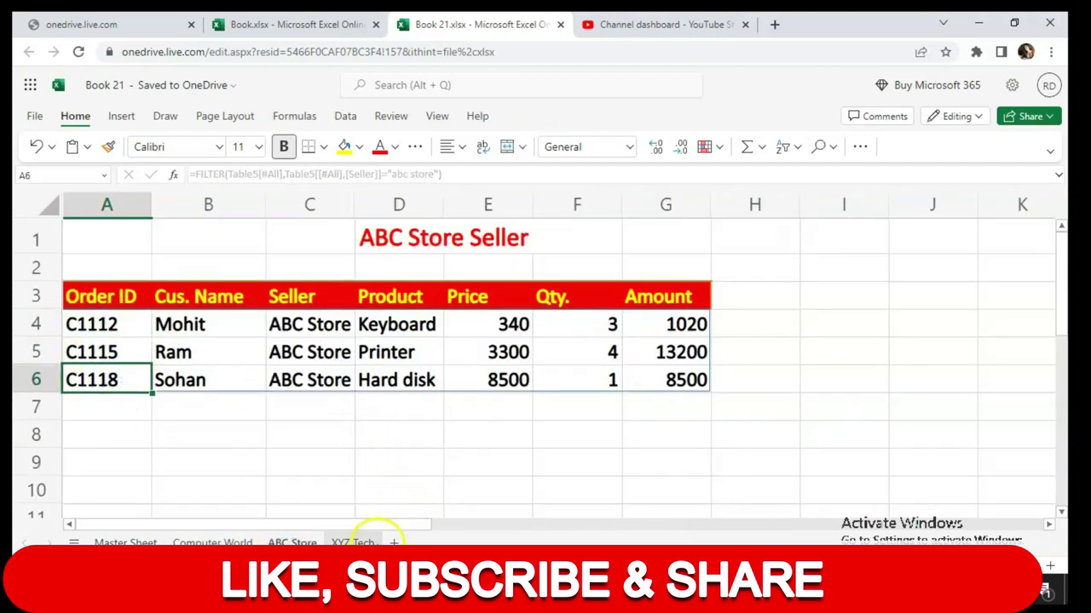
Copy the ABC Store A4 FILTER formula from the formula bar for the XYZ Tech sheet
{"action": "left_click", "coordinate": [356, 540]}
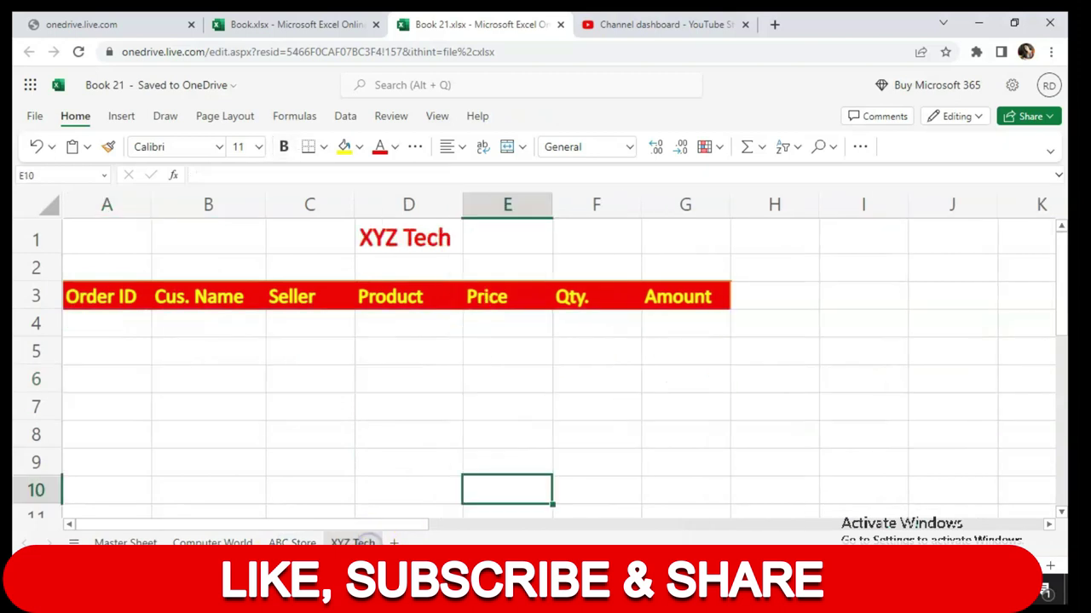
{"action": "left_click", "coordinate": [307, 542]}
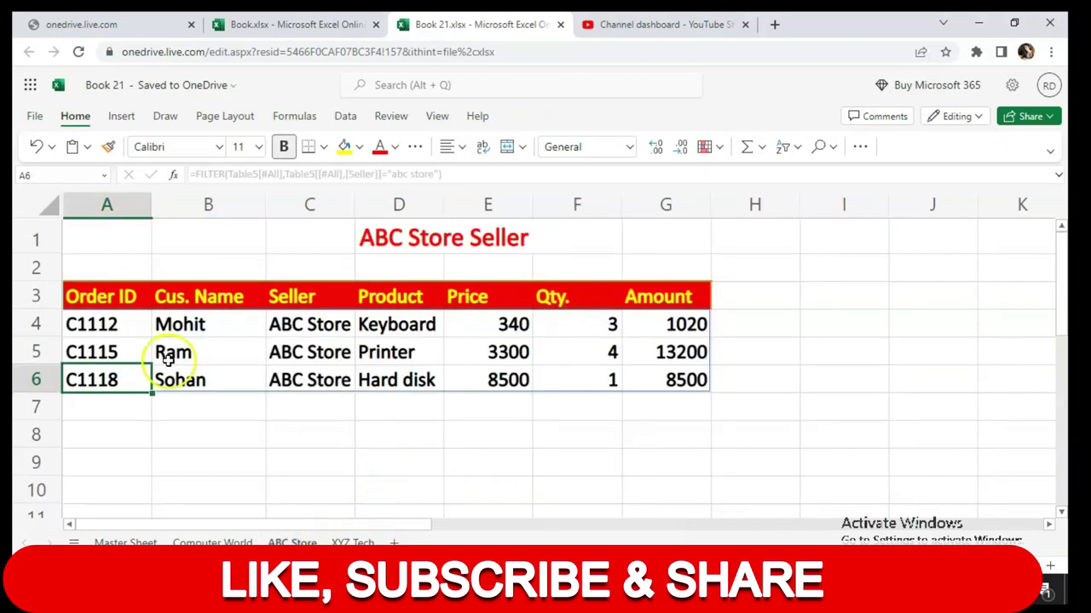
{"action": "left_click", "coordinate": [123, 327]}
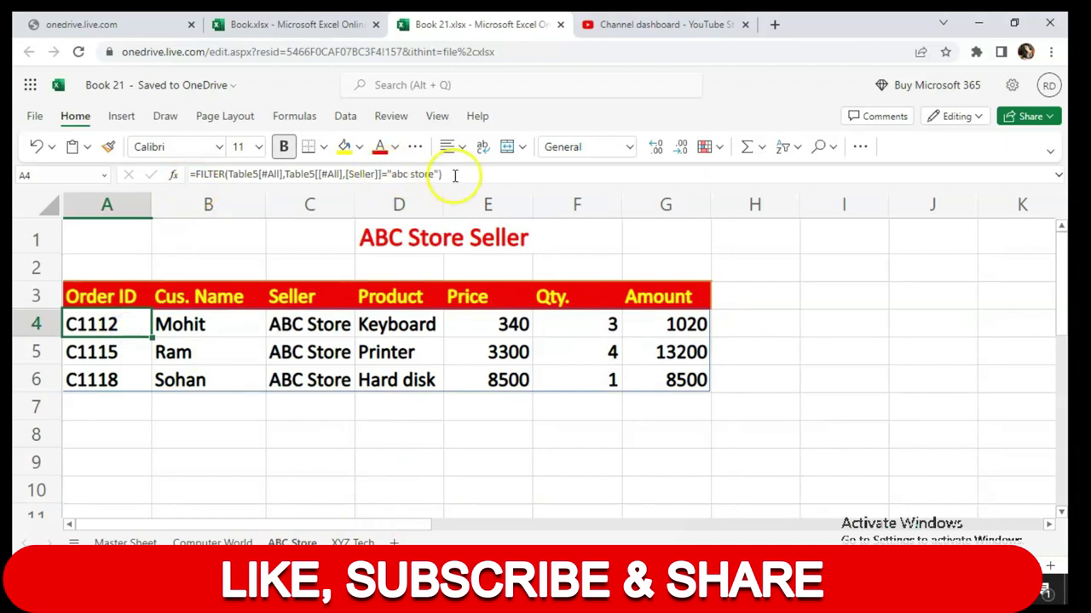
{"action": "left_click_drag", "start_coordinate": [447, 174], "coordinate": [185, 192]}
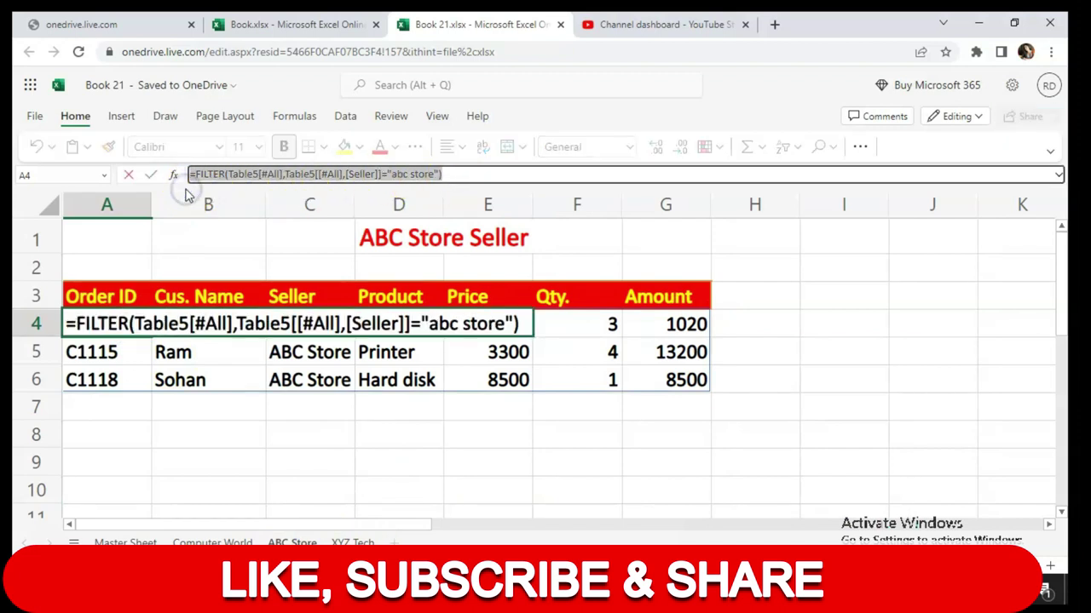
{"action": "left_click", "coordinate": [353, 538]}
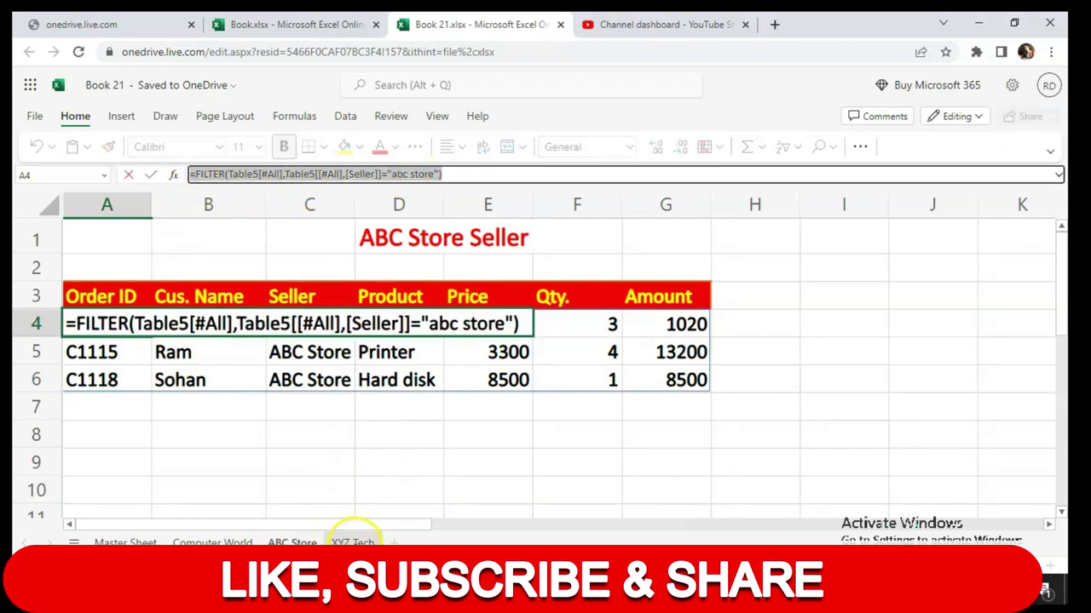
Paste the FILTER formula into XYZ Tech A4 and change its criterion from abc store to xyz tech
{"action": "left_click", "coordinate": [122, 327]}
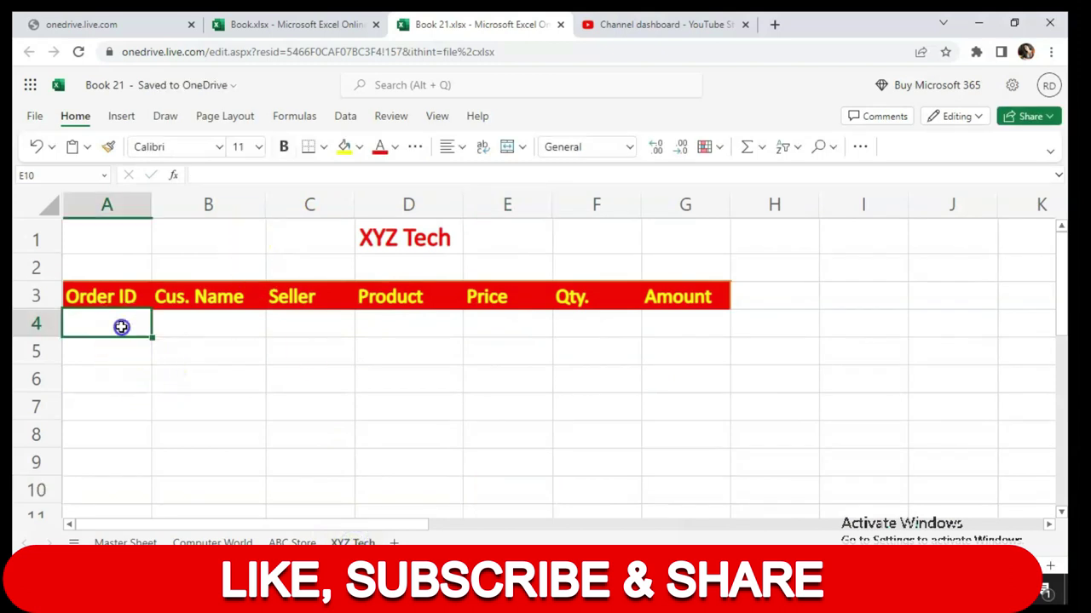
{"action": "left_click", "coordinate": [228, 175]}
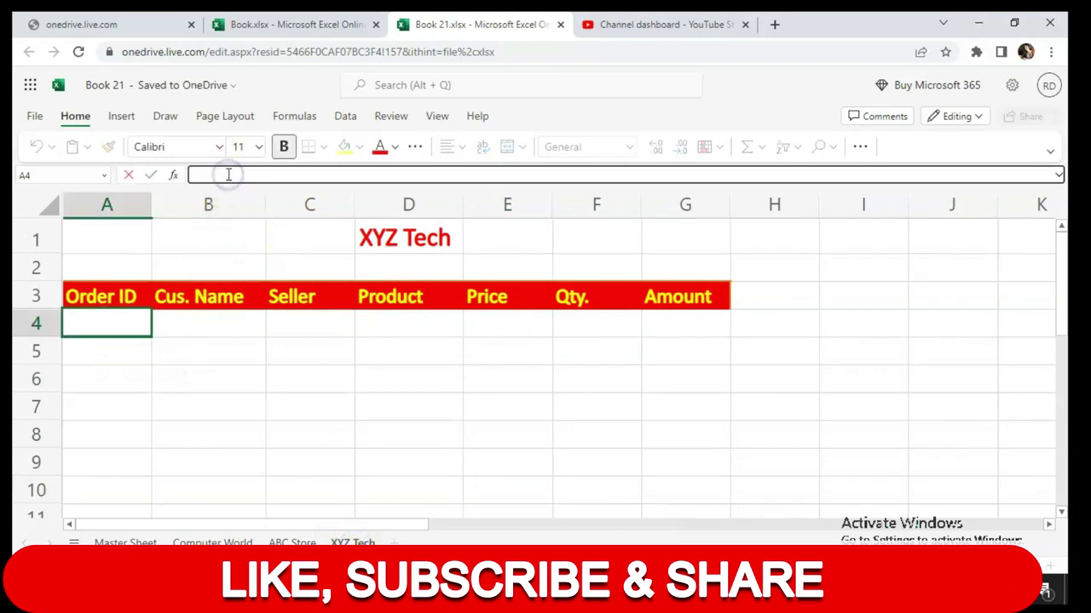
{"action": "type", "text": "=FILTER(Table5[#All],Table5[[#All],[Seller]]=\"abc store\")"}
{"action": "left_click", "coordinate": [436, 174]}
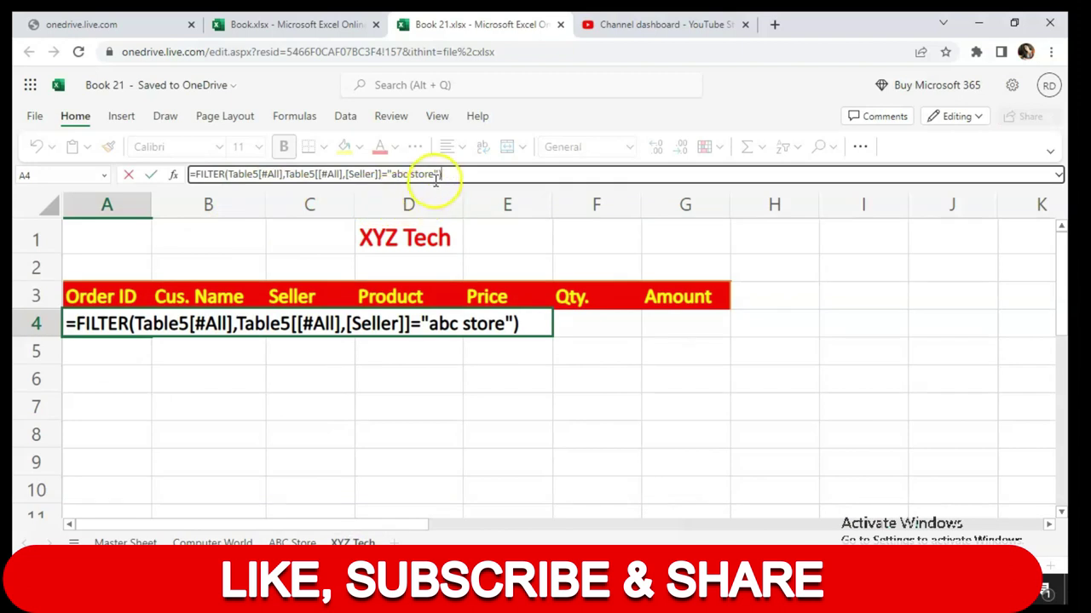
{"action": "left_click_drag", "start_coordinate": [437, 174], "coordinate": [392, 174]}
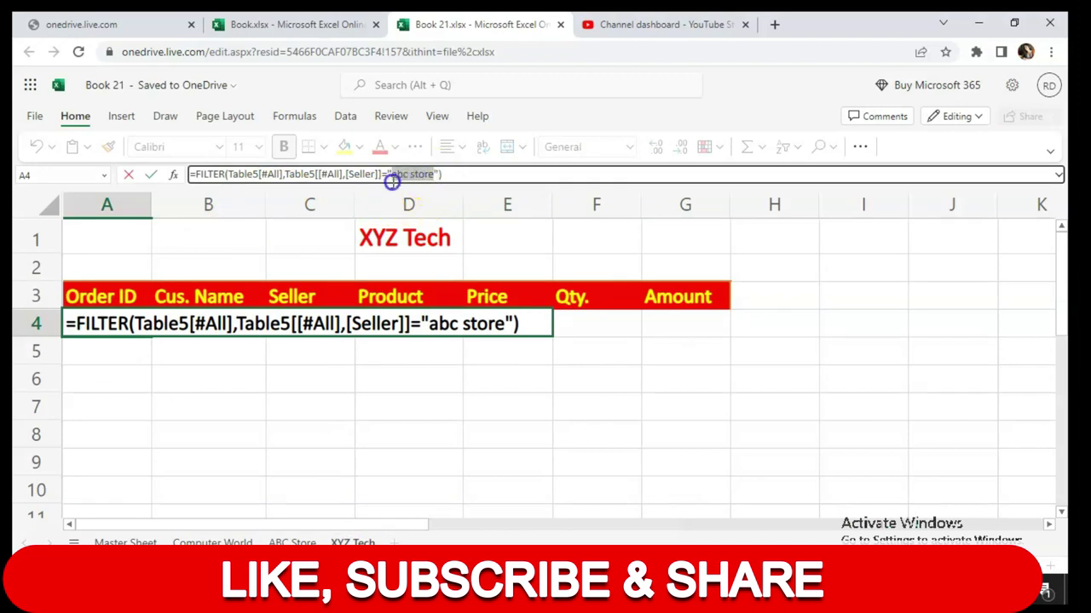
{"action": "key", "text": "BackSpace"}
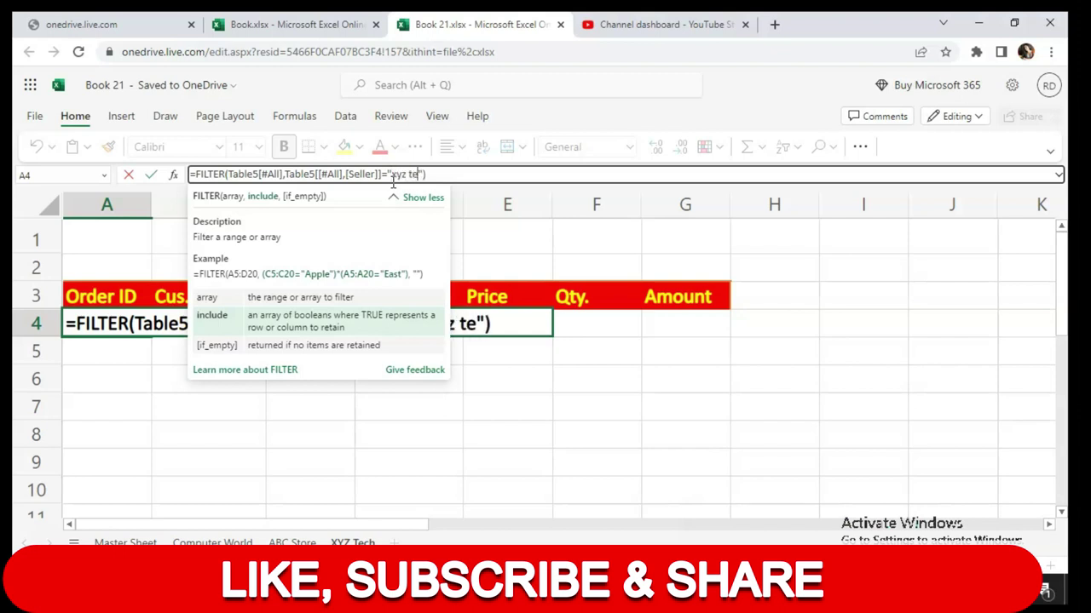
{"action": "type", "text": "ch"}
{"action": "key", "text": "Return"}
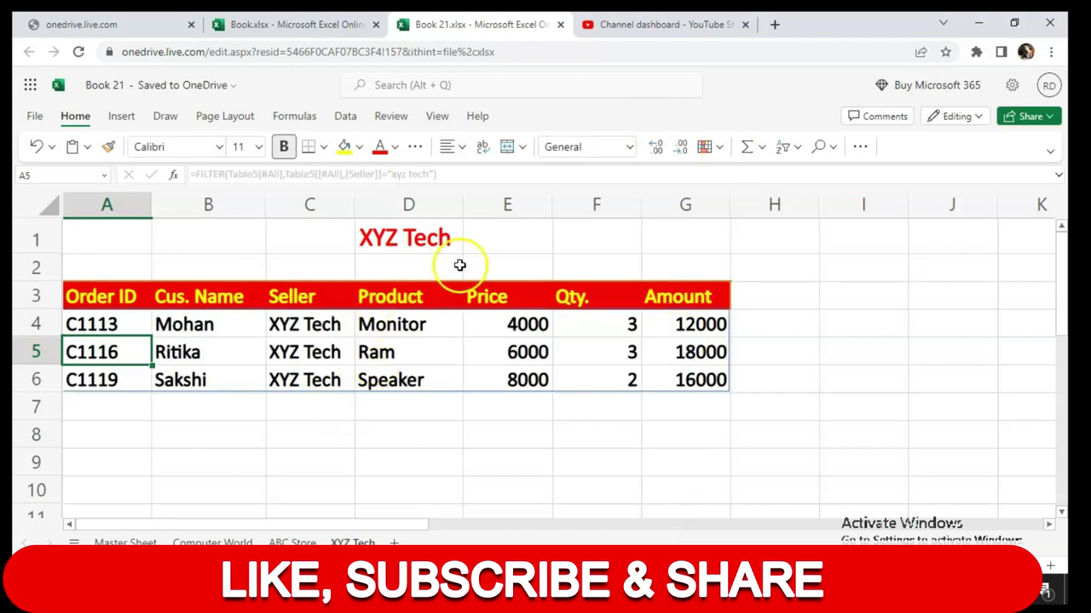
Compare the Master Sheet's XYZ Tech orders in rows 6 and 9 with the XYZ Tech results
{"action": "left_click", "coordinate": [140, 540]}
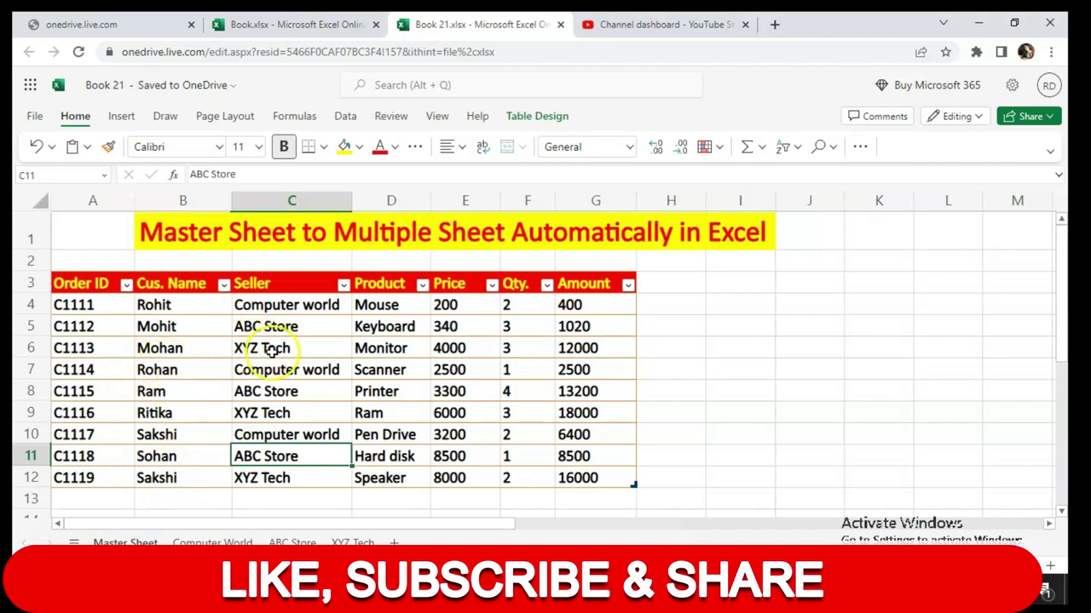
{"action": "left_click", "coordinate": [271, 351]}
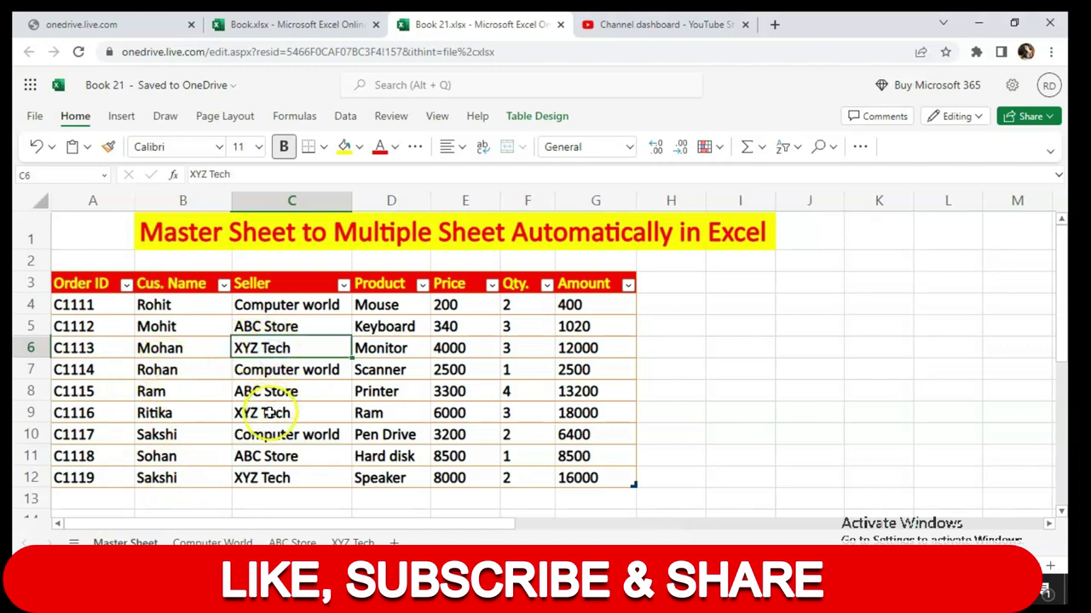
{"action": "left_click", "coordinate": [269, 412]}
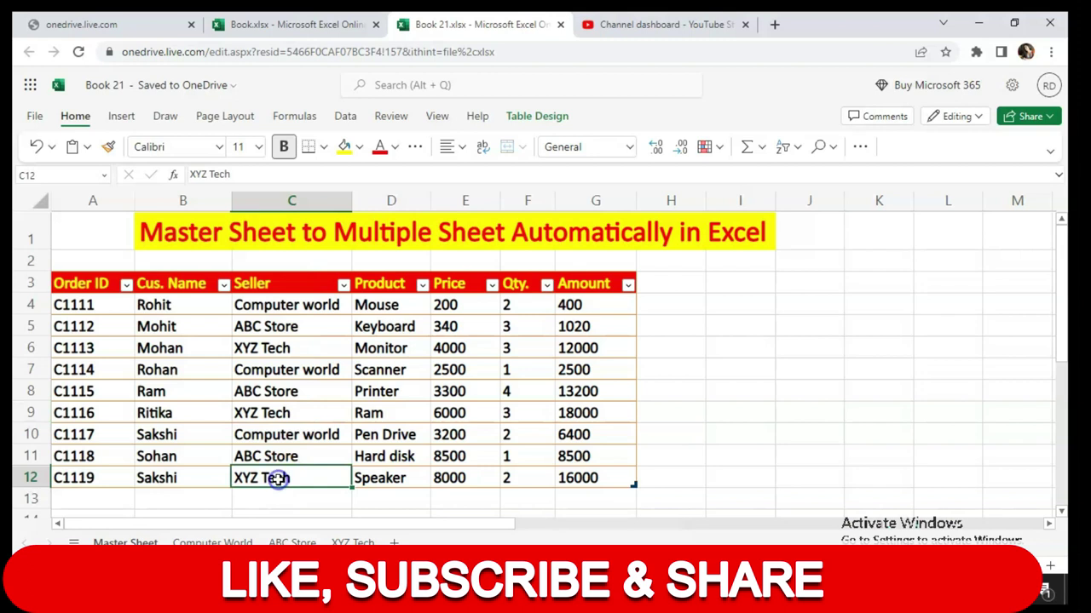
{"action": "left_click", "coordinate": [352, 543]}
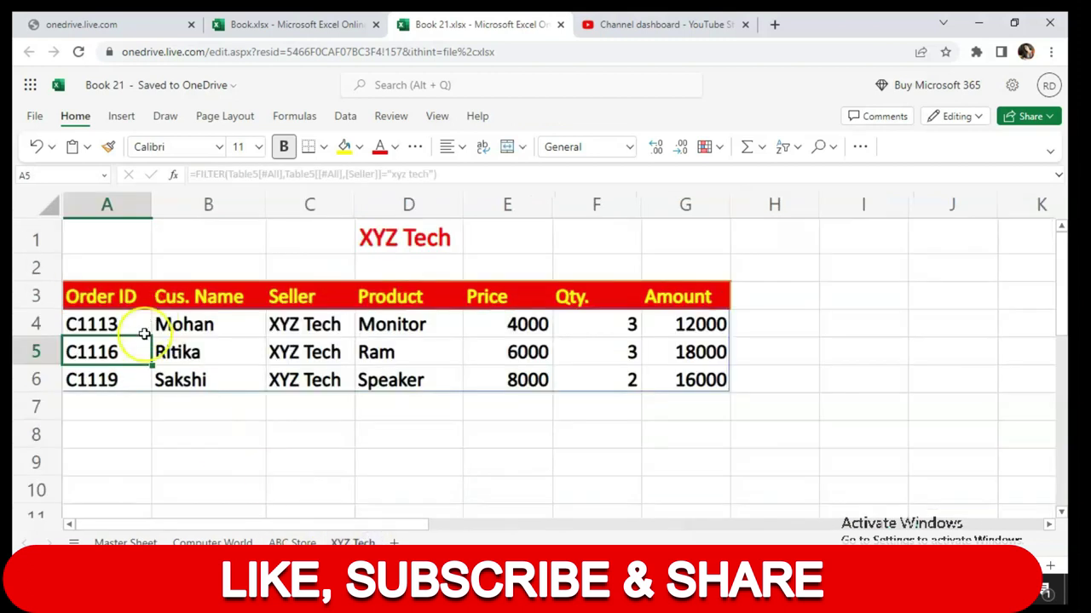
{"action": "left_click", "coordinate": [304, 372]}
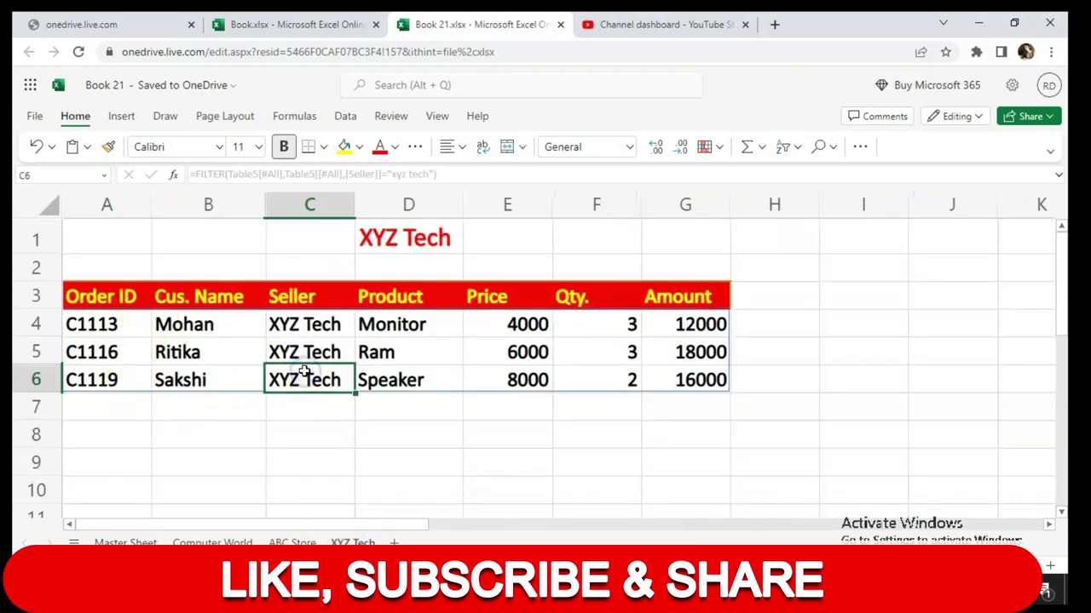
Select the first Order ID cell, A4, on the Master Sheet
{"action": "left_click", "coordinate": [147, 535]}
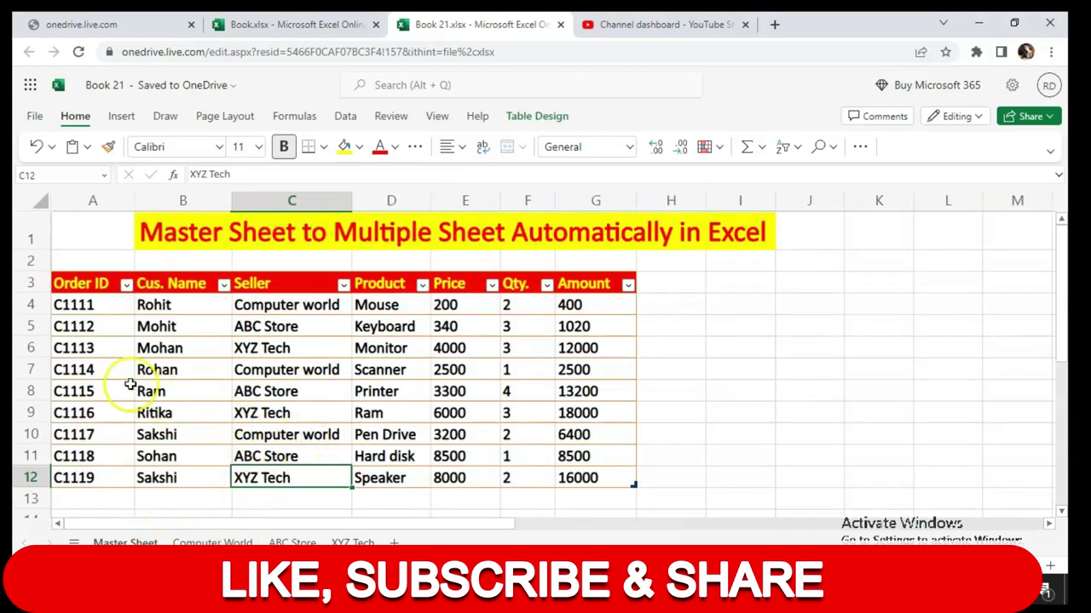
{"action": "left_click", "coordinate": [100, 308]}
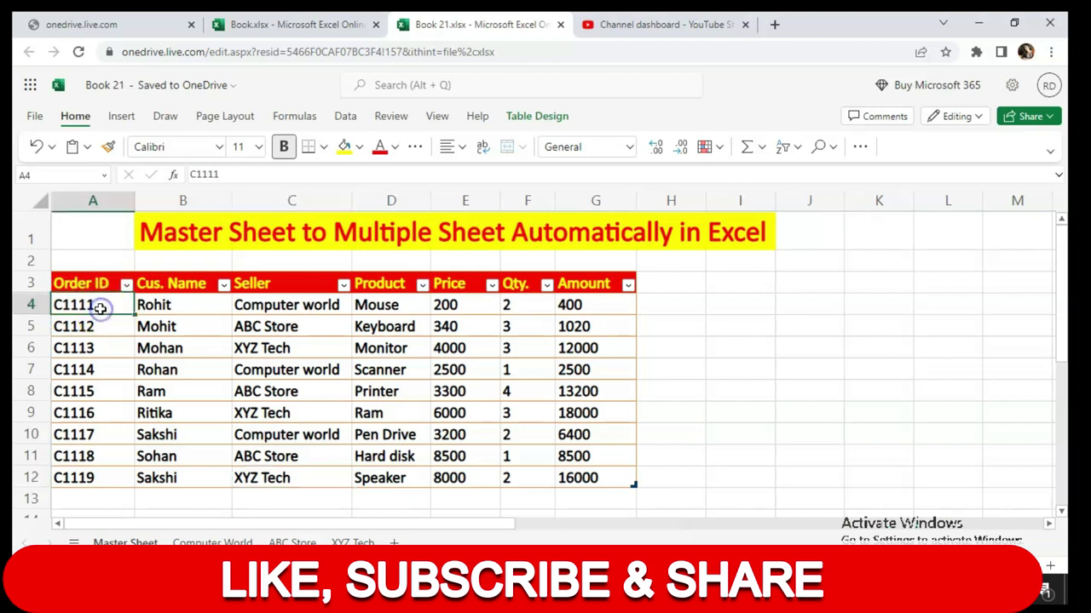
{"action": "left_click", "coordinate": [110, 306]}
Change the first Order ID from C1111 to C1120 and confirm the Computer World sheet reflects it
{"action": "double_click", "coordinate": [111, 306]}
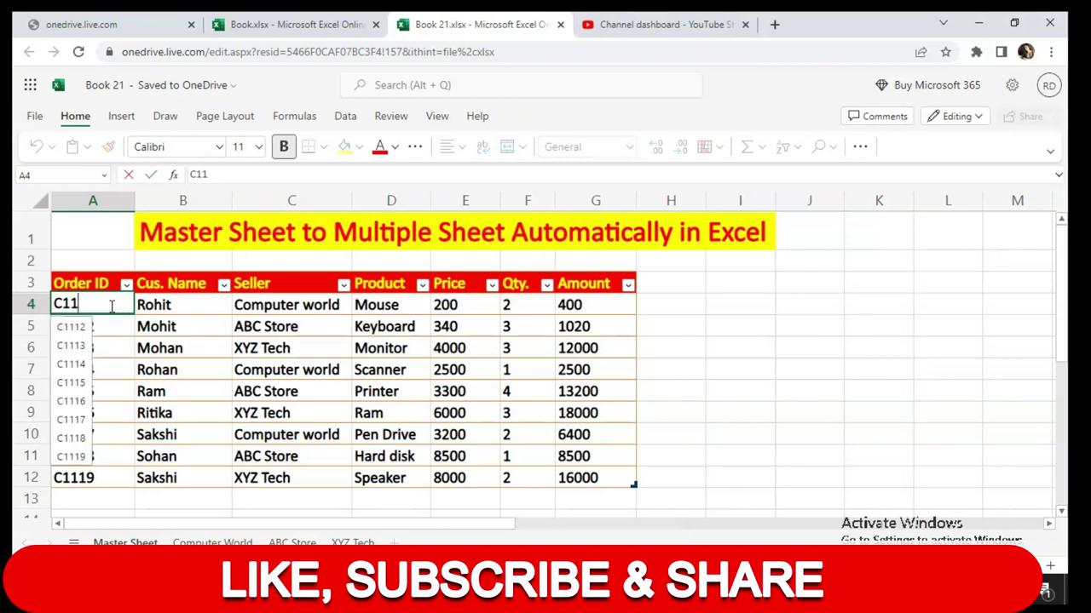
{"action": "type", "text": "20"}
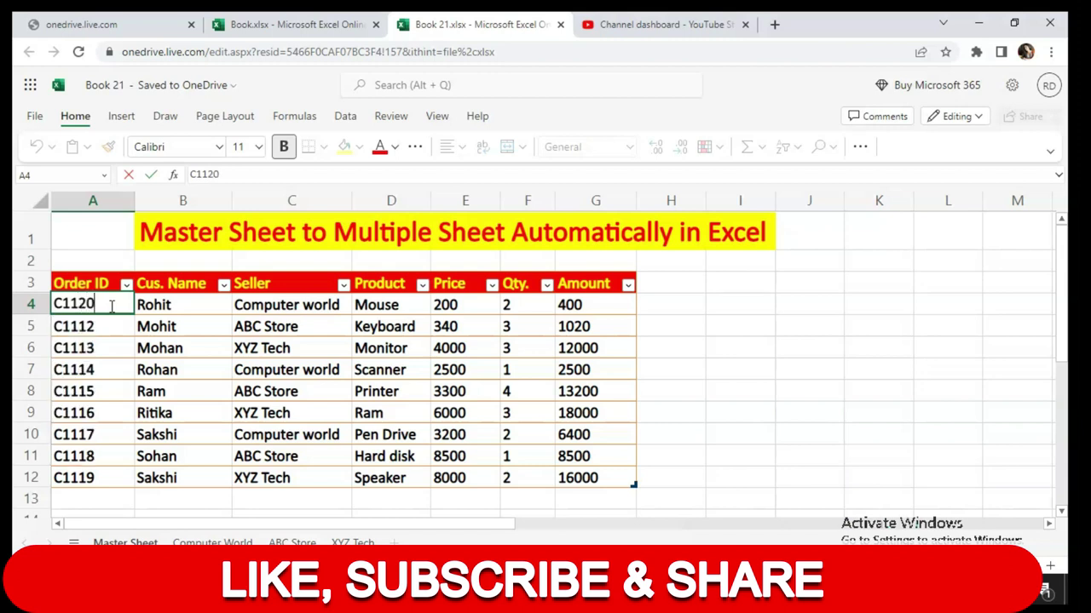
{"action": "key", "text": "Return"}
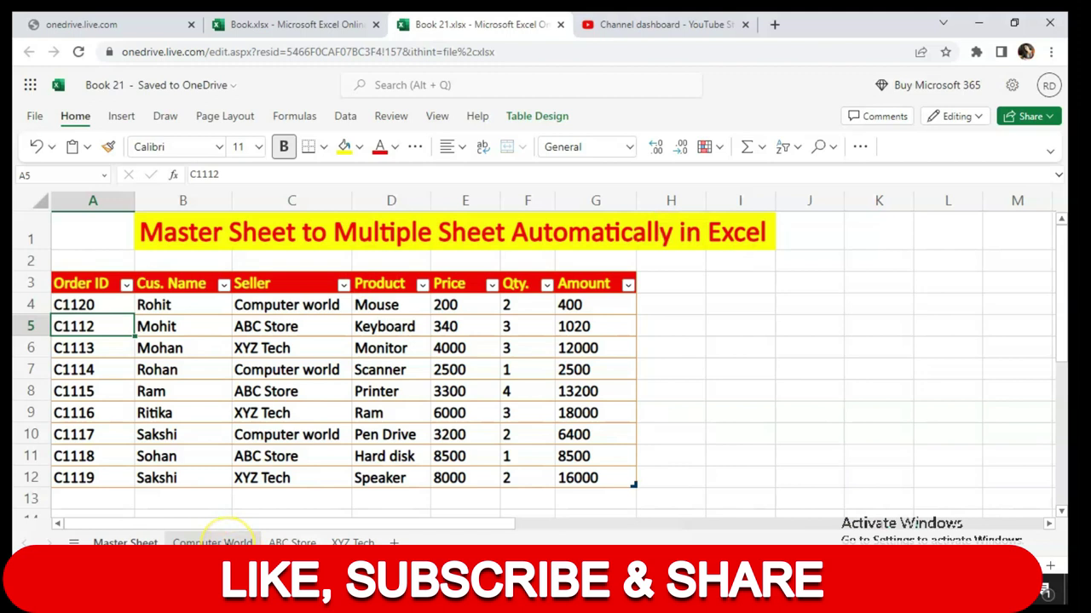
{"action": "left_click", "coordinate": [217, 544]}
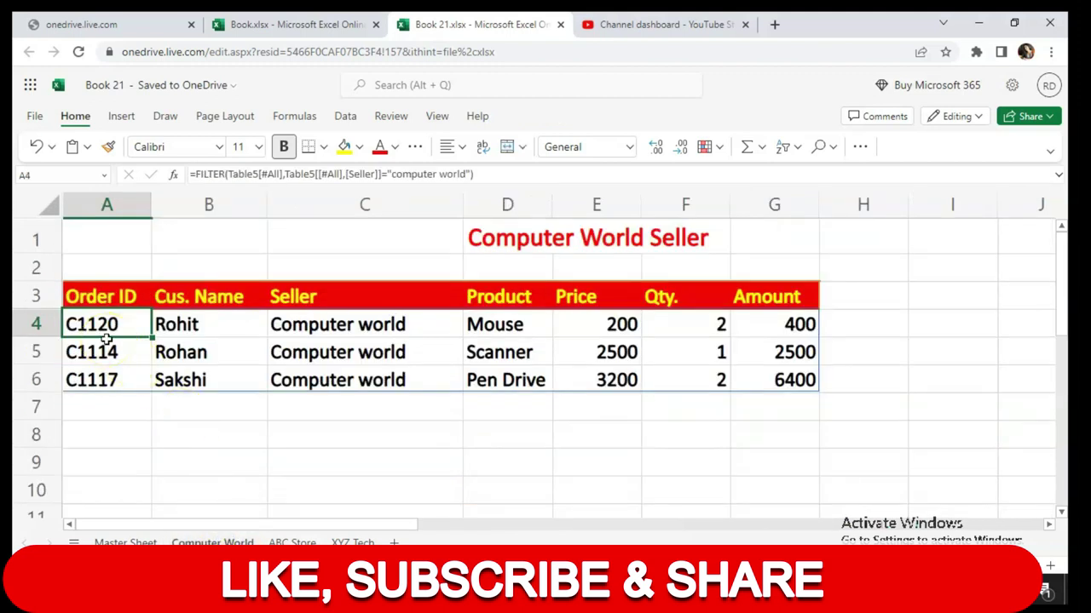
{"action": "left_click", "coordinate": [125, 545]}
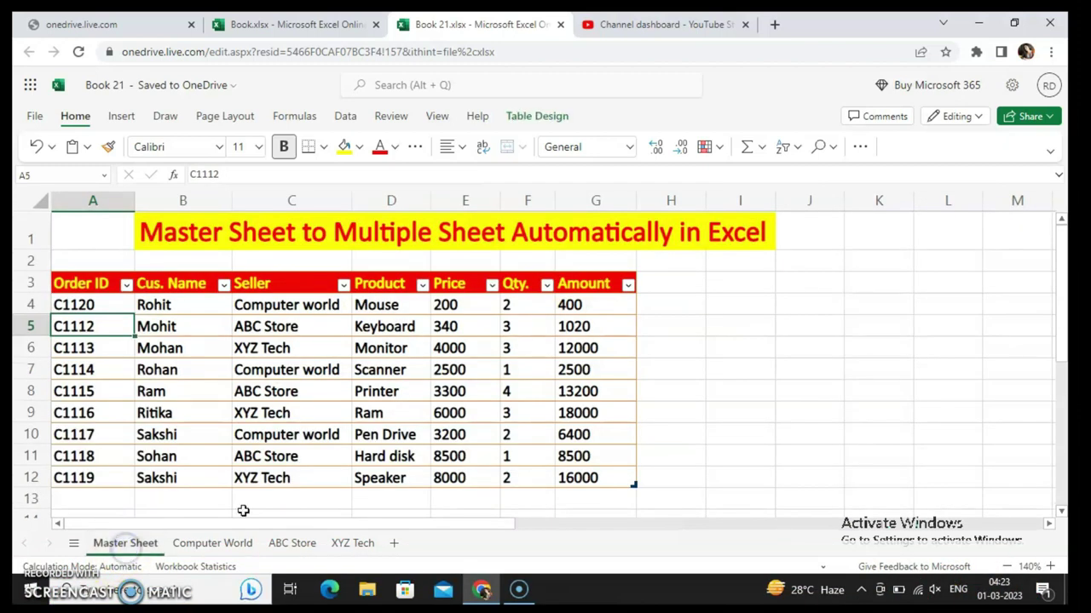